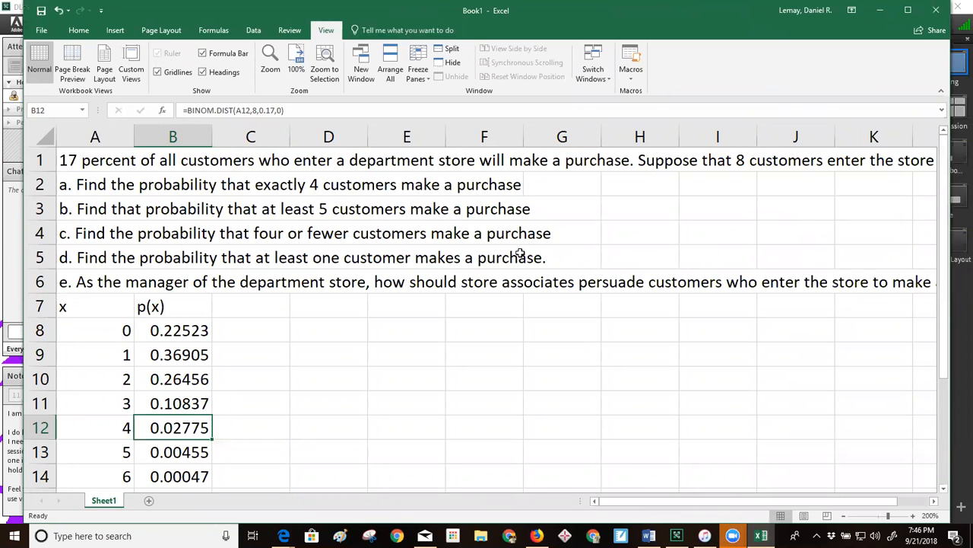
Examine the problem statement in A1 and the existing BINOM.DIST formula in B8
click(347, 304)
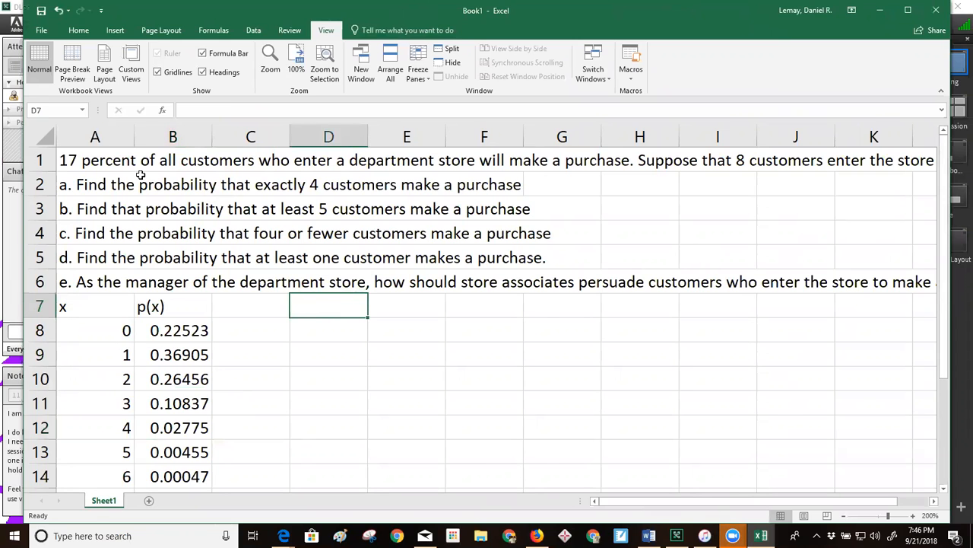
click(109, 162)
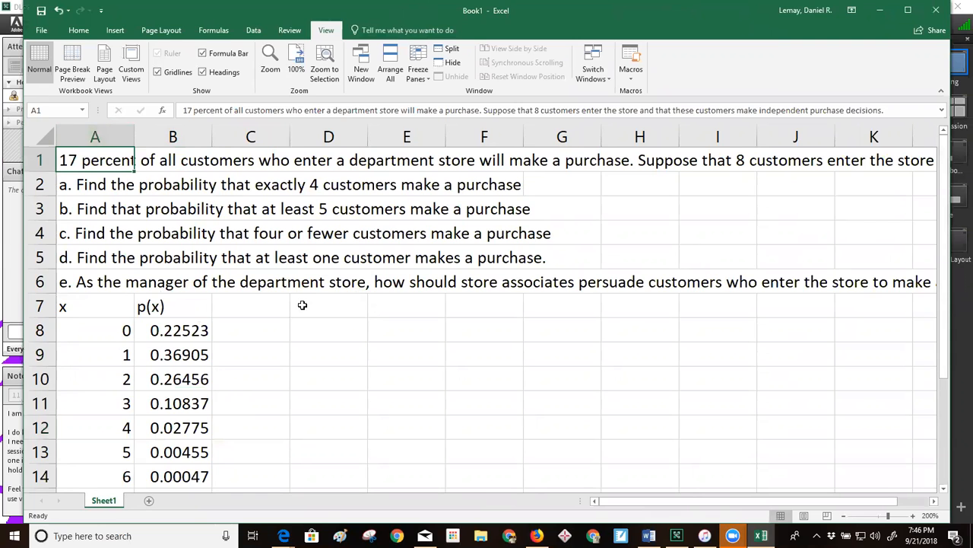
click(160, 332)
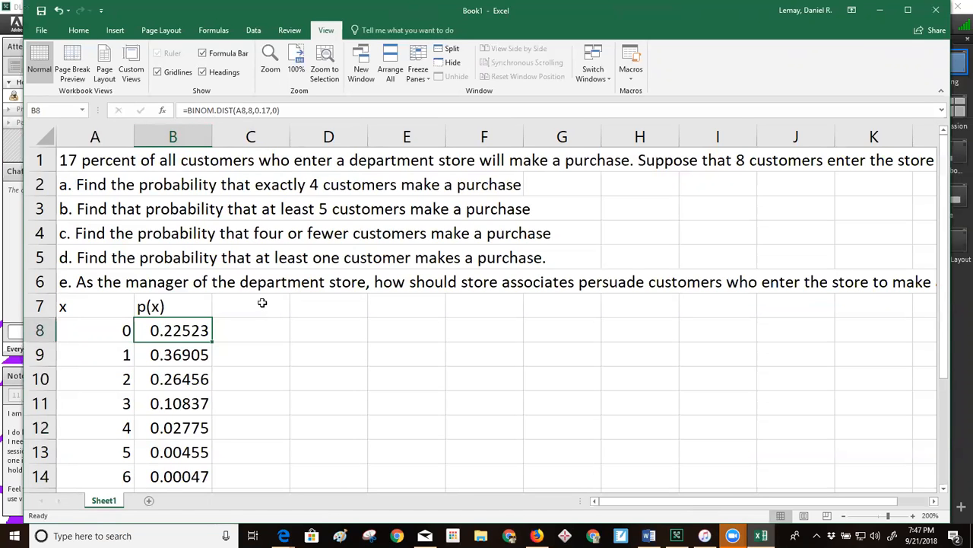
click(327, 303)
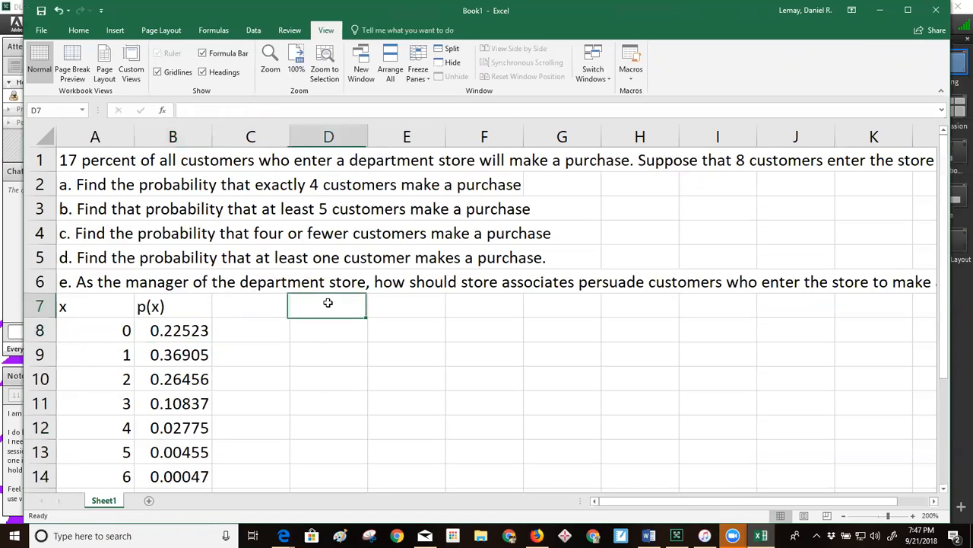
click(162, 332)
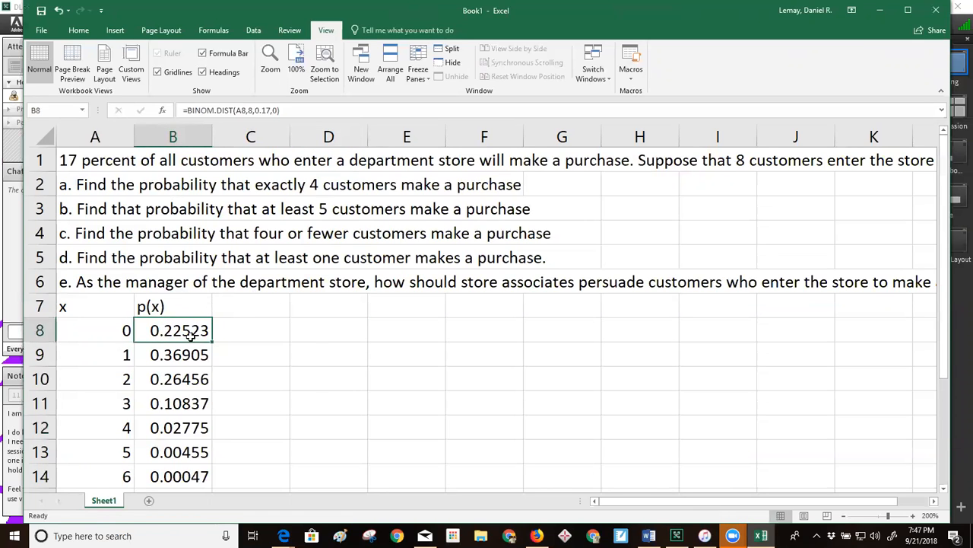
double_click(171, 331)
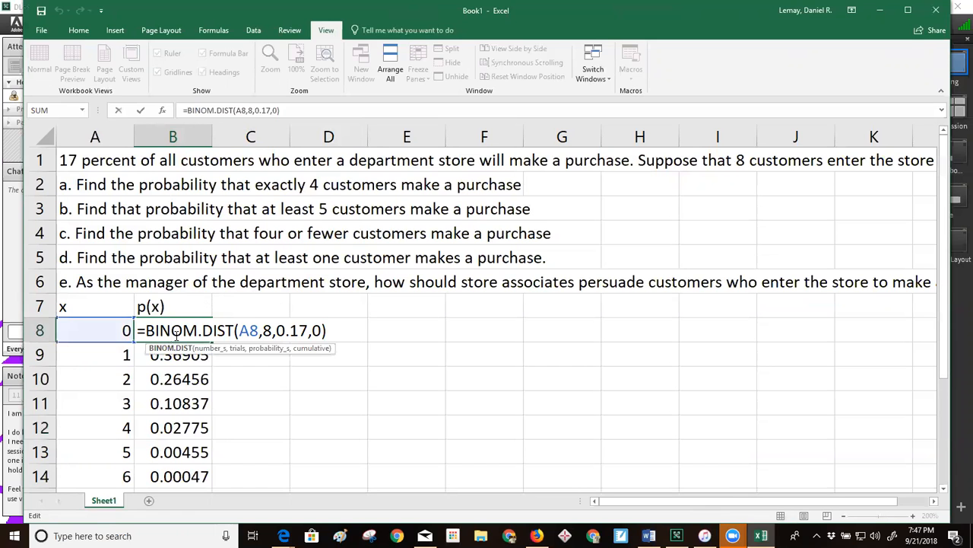
click(248, 372)
Clear all the p(x) probabilities from B8 through B16, keeping the x values and headers
drag(179, 333, 199, 453)
key(BackSpace)
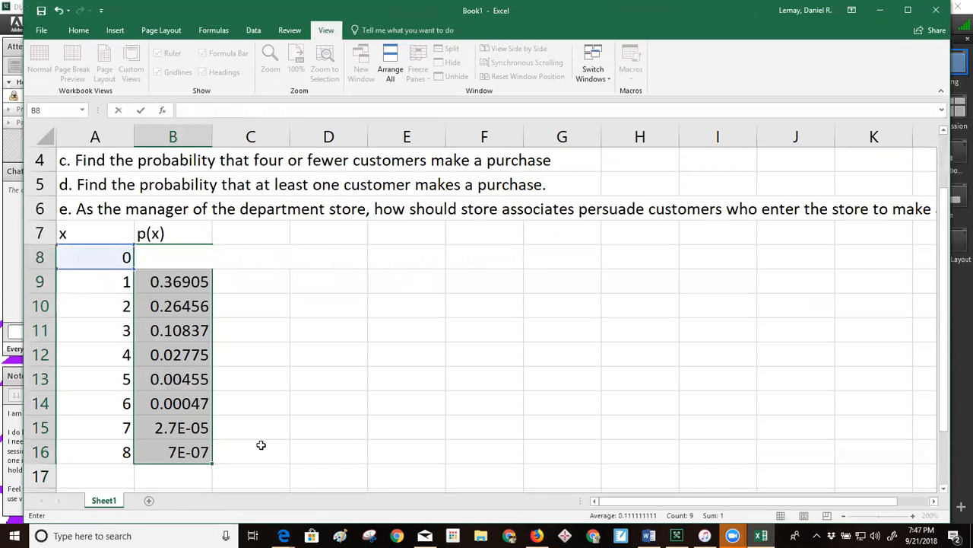
click(243, 393)
click(175, 285)
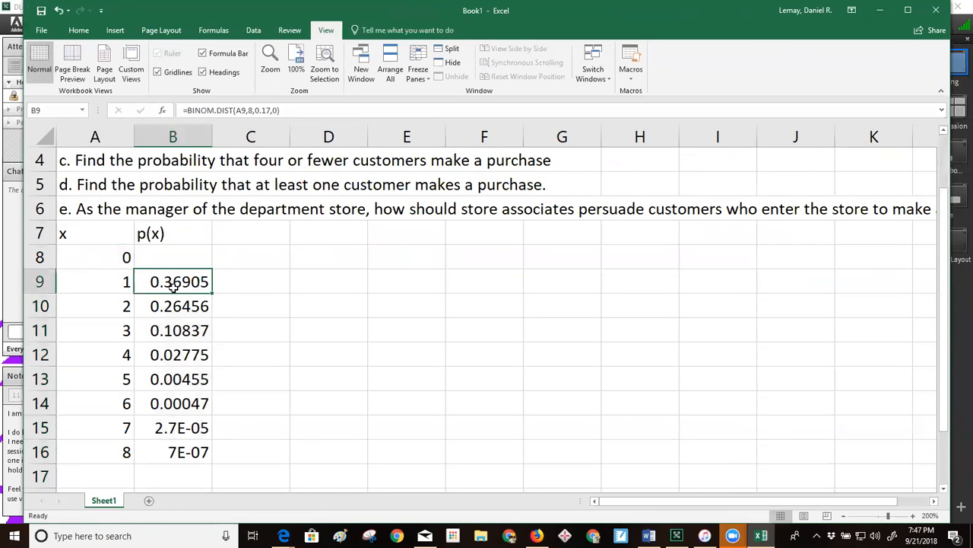
key(BackSpace)
key(Return)
key(BackSpace)
key(Return)
key(BackSpace)
key(Return)
key(BackSpace)
key(Return)
key(BackSpace)
key(Return)
key(BackSpace)
key(Return)
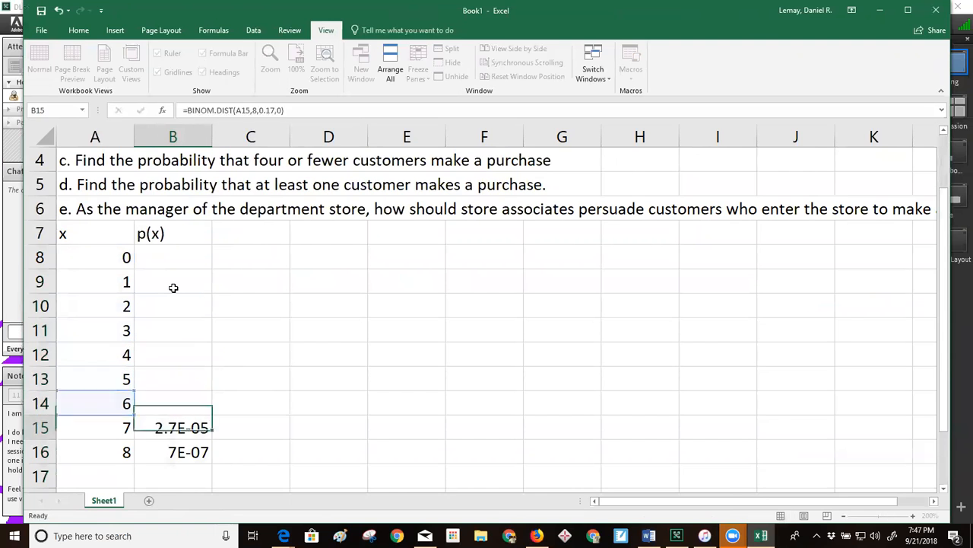
key(BackSpace)
key(Return)
key(BackSpace)
key(Return)
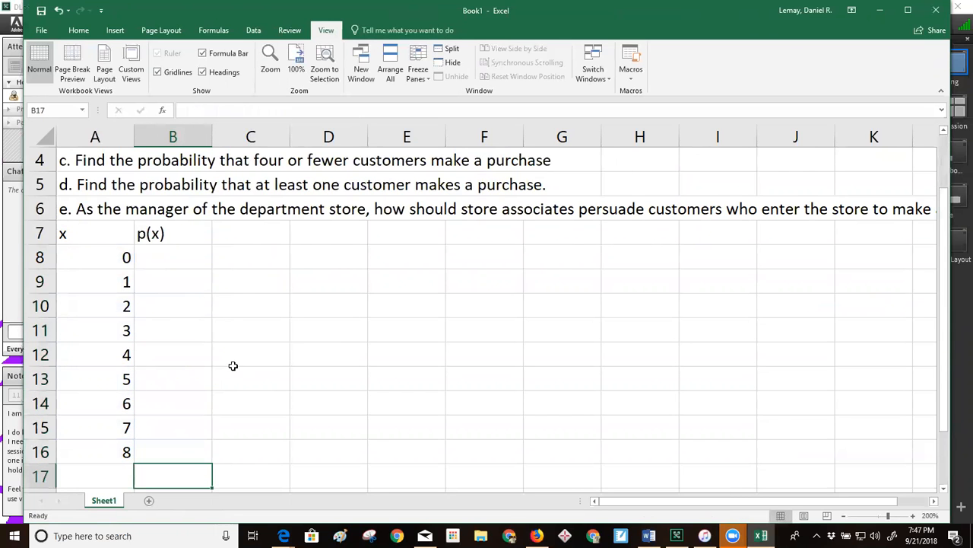
scroll(232, 365, up, 1)
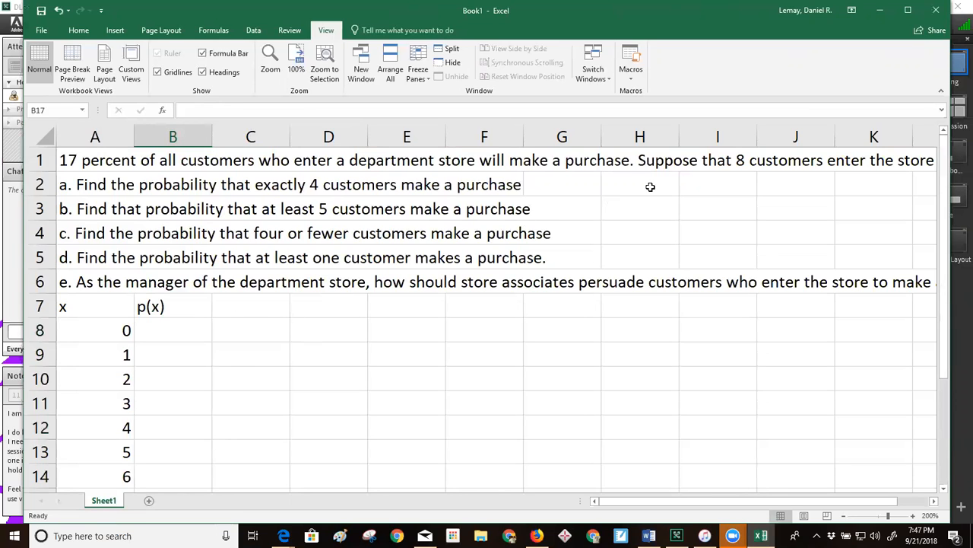
scroll(363, 343, down, 1)
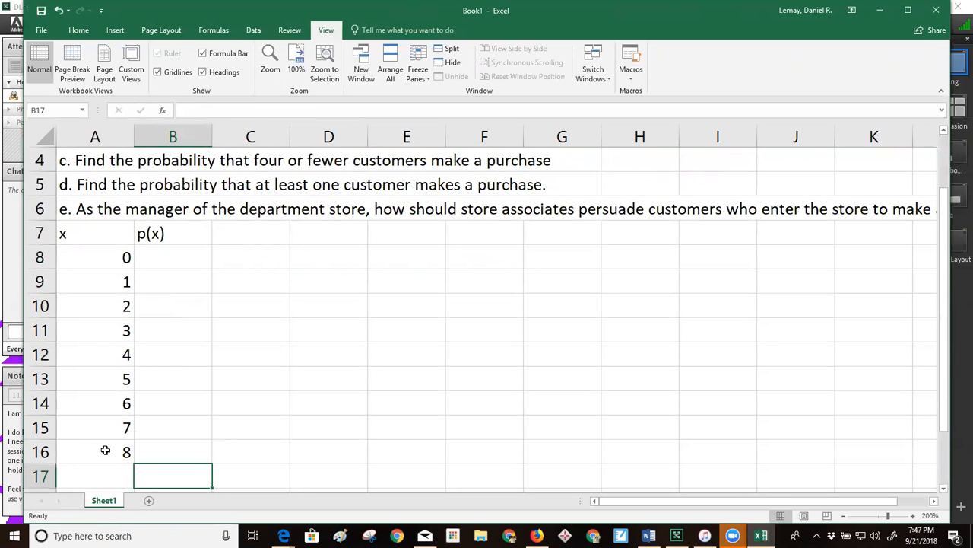
scroll(347, 345, up, 1)
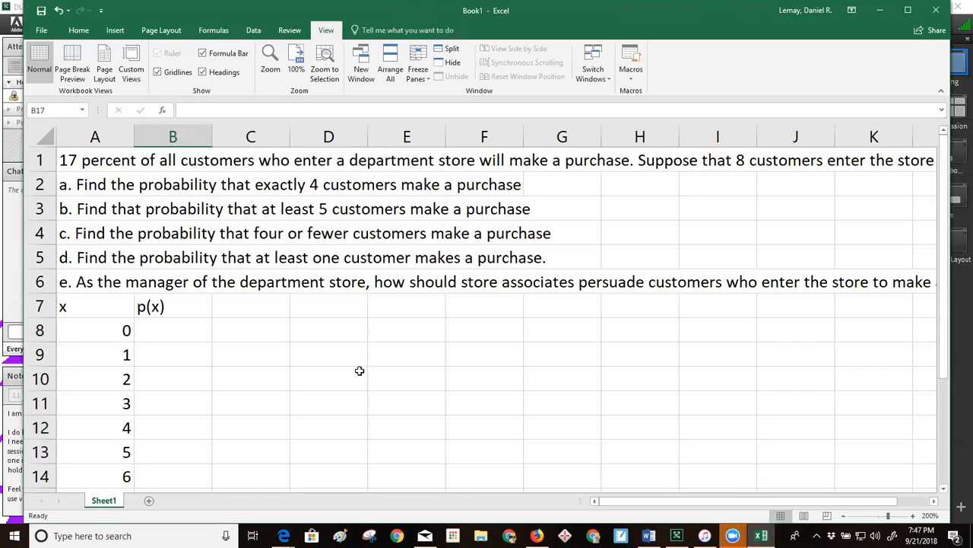
scroll(359, 383, down, 1)
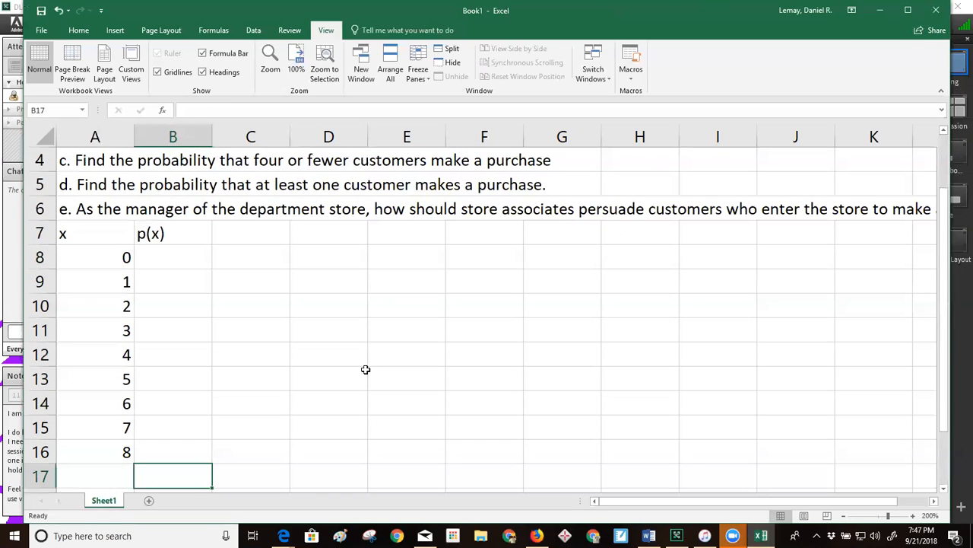
scroll(354, 364, up, 1)
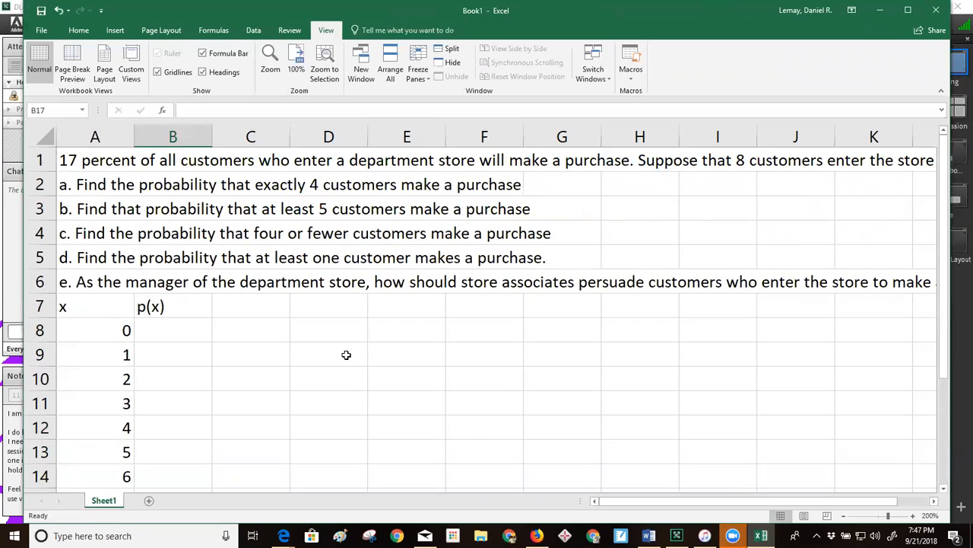
click(187, 330)
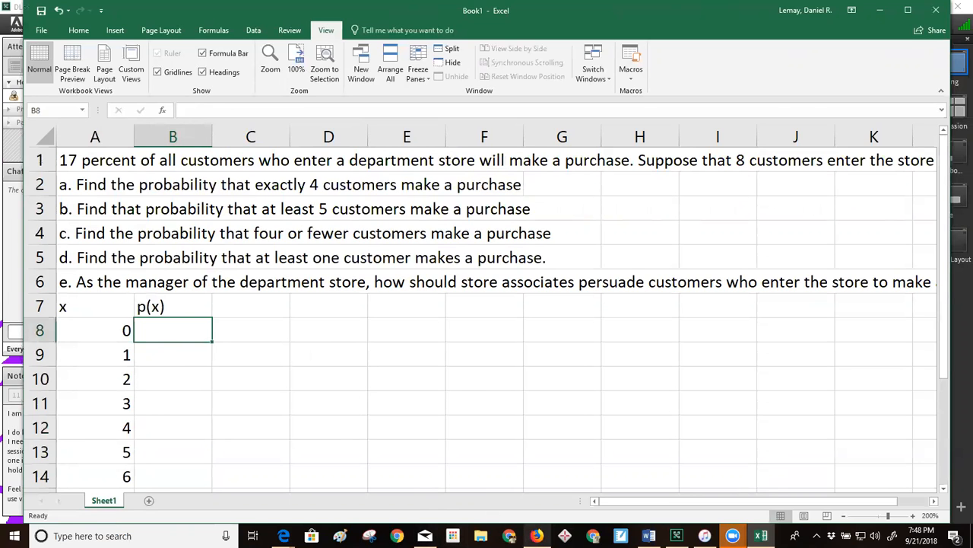
mouse_move(537, 536)
click(548, 502)
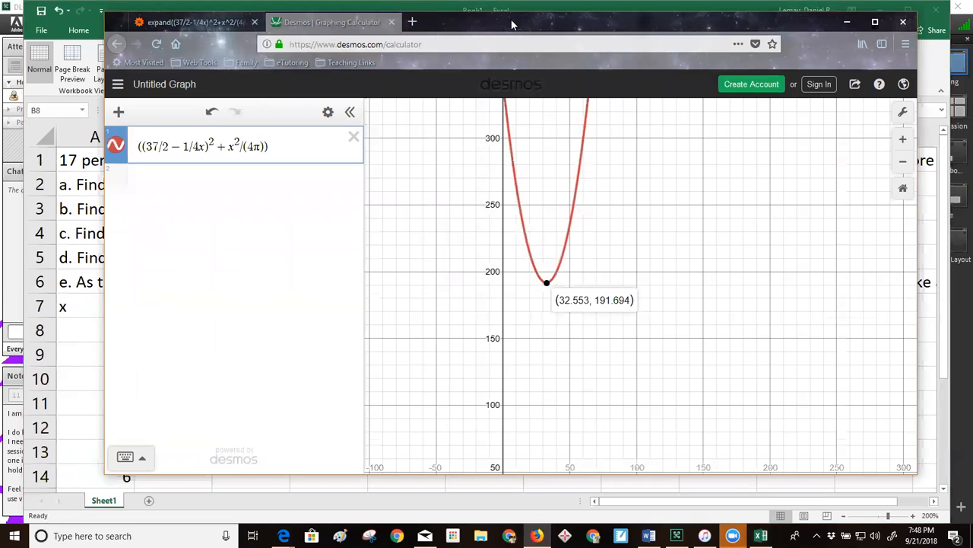
drag(512, 25, 498, 14)
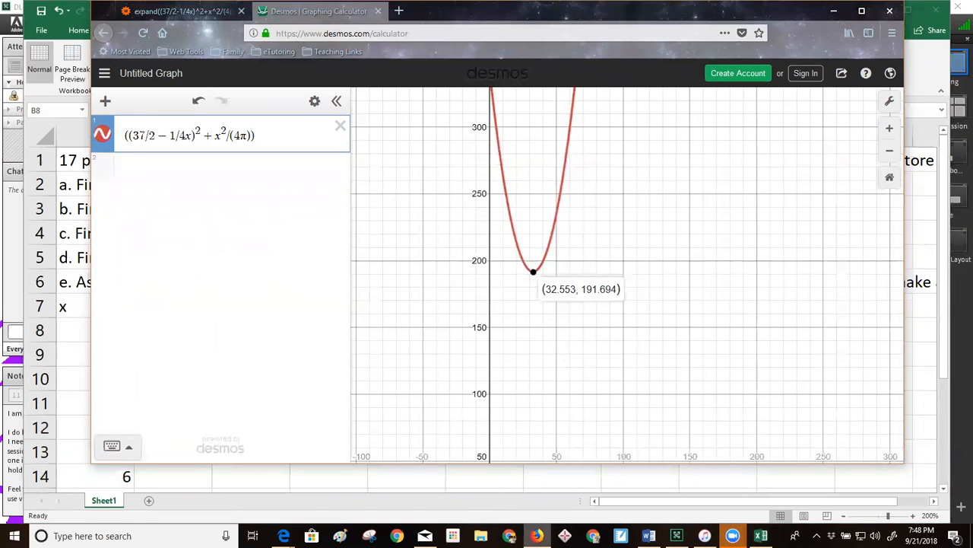
Switch to the Edge browser and examine the BINOM.DIST syntax and its arguments on the Office support page
mouse_move(283, 535)
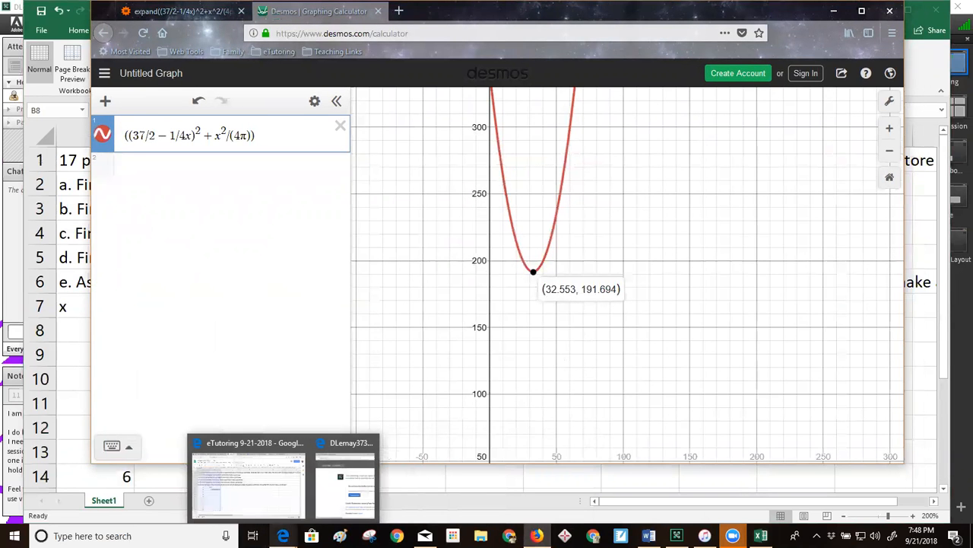
click(274, 487)
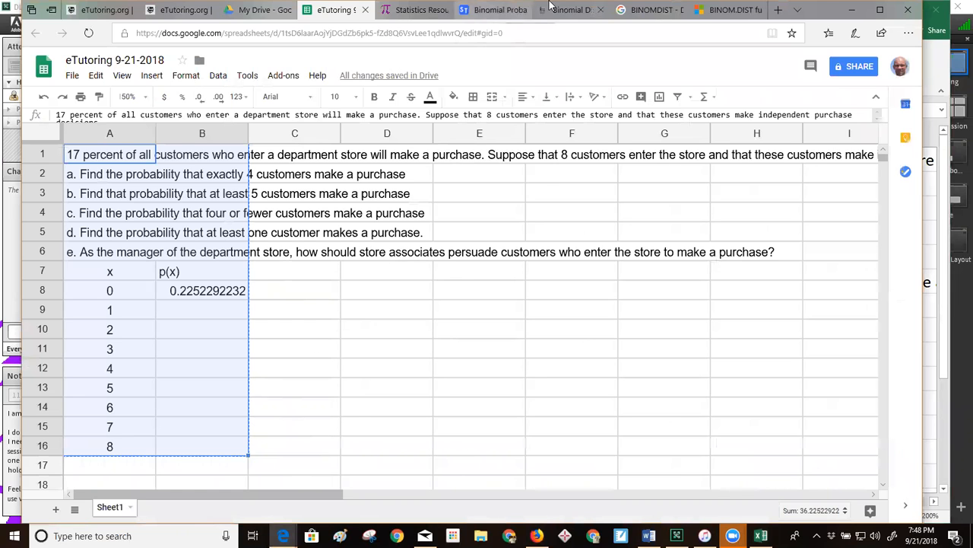
click(592, 10)
click(663, 10)
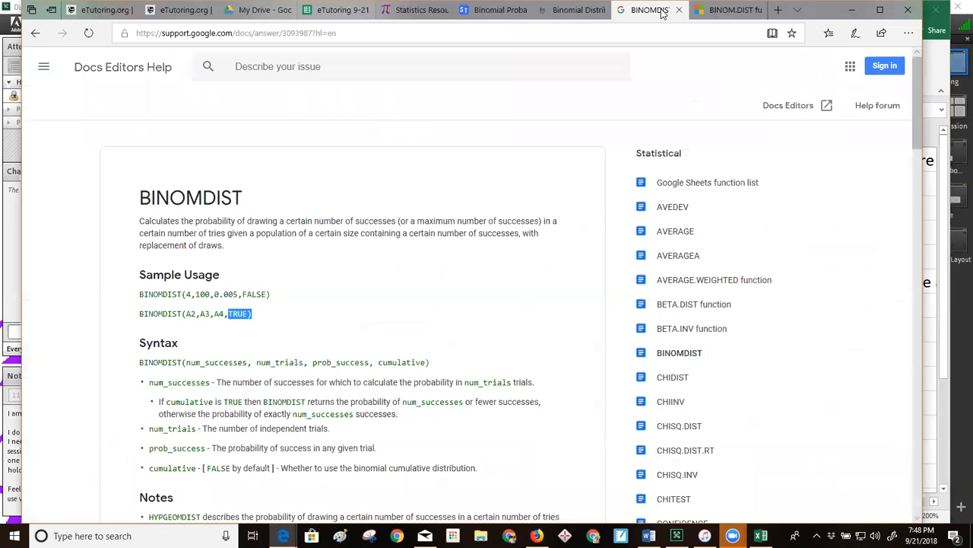
click(723, 11)
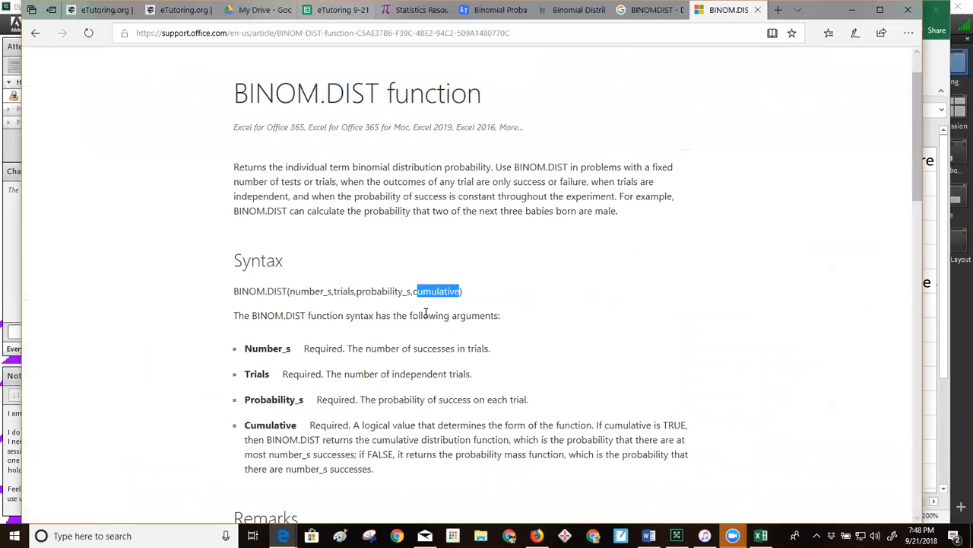
click(295, 294)
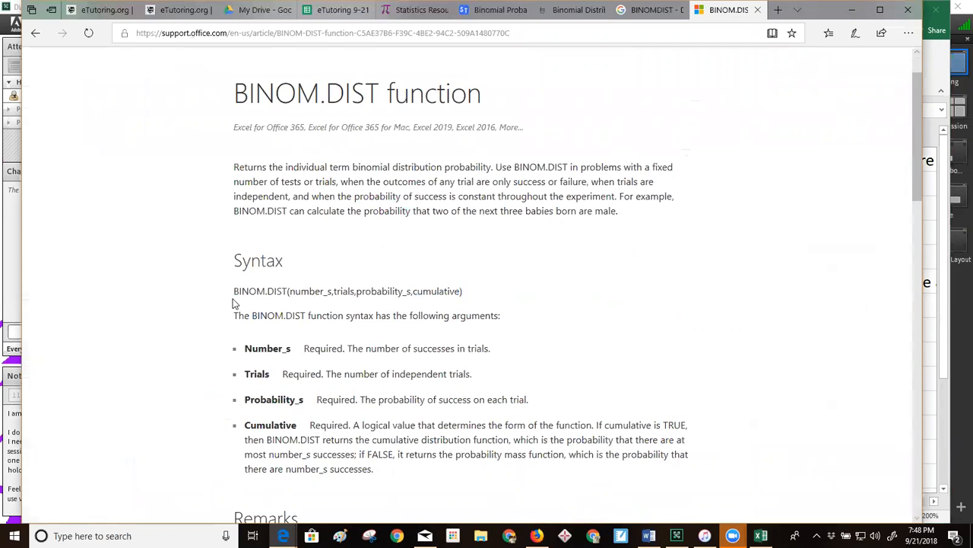
drag(249, 290, 288, 293)
click(299, 293)
drag(291, 291, 451, 310)
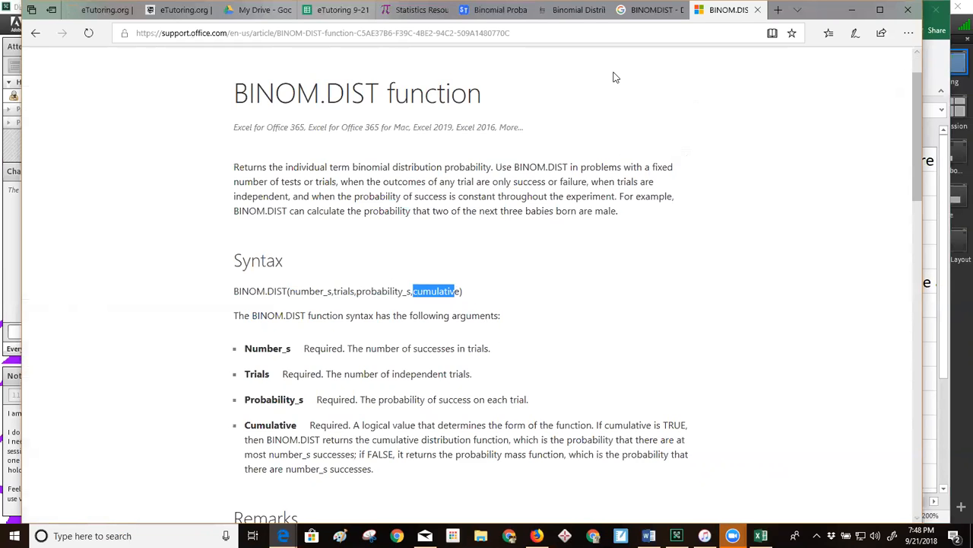
Examine each argument of the BINOMDIST(4,100,0.005,FALSE) sample on the Google Docs Editors Help page
click(632, 9)
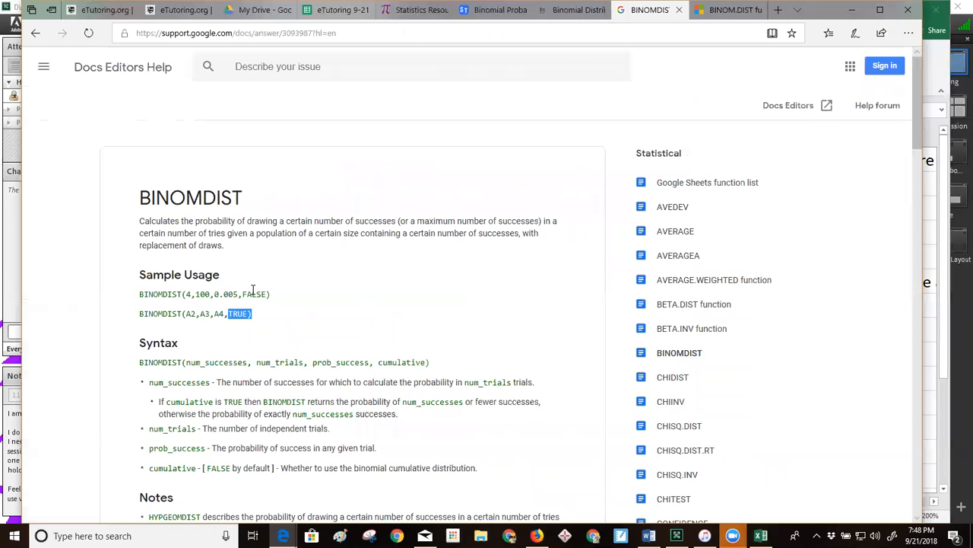
click(163, 295)
double_click(187, 294)
double_click(202, 293)
double_click(220, 295)
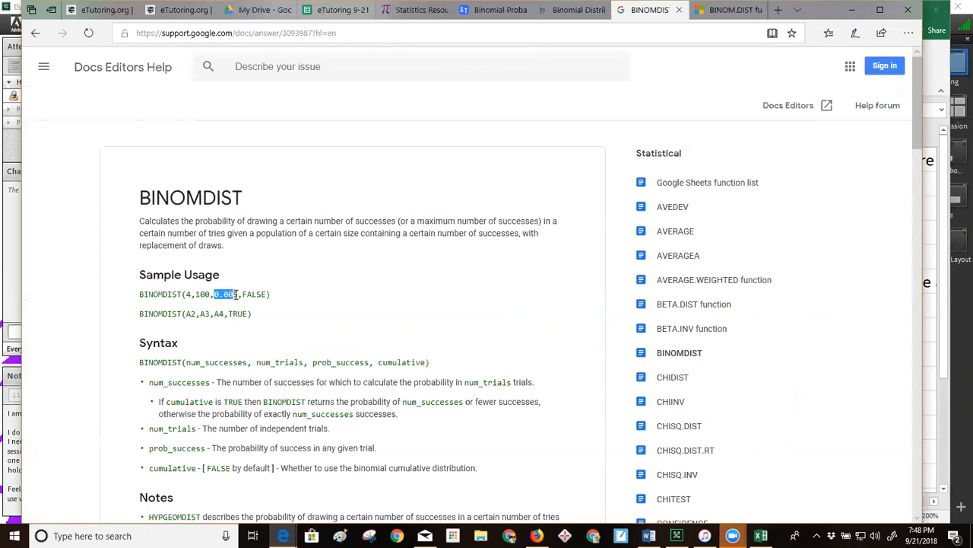
double_click(253, 295)
click(390, 268)
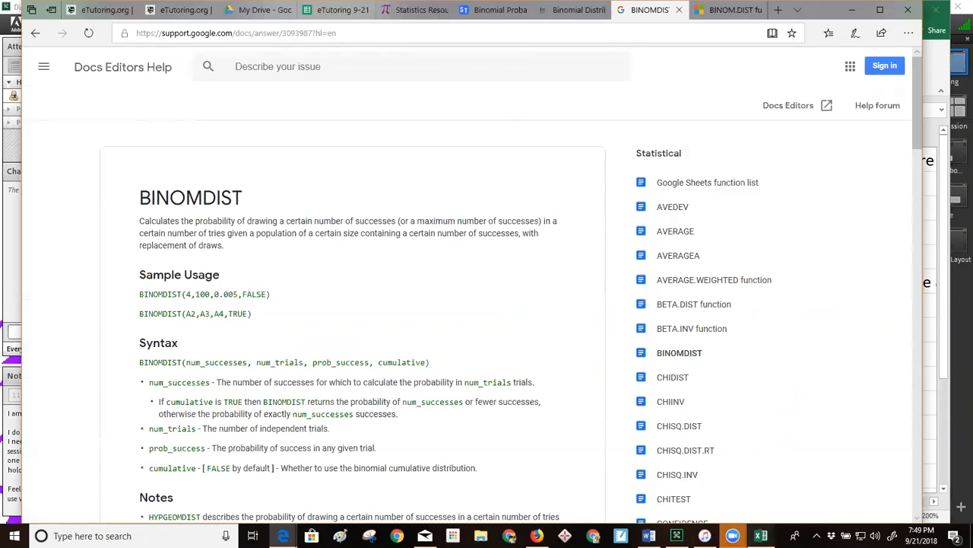
Switch back to Excel and start a formula in B8 with the BINOM.DIST function
click(761, 535)
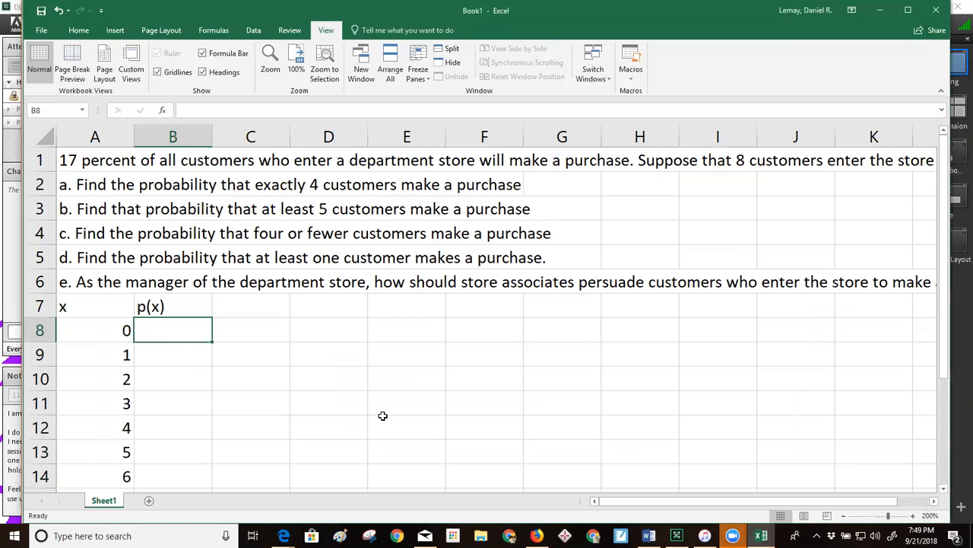
double_click(157, 332)
double_click(163, 322)
text(=)
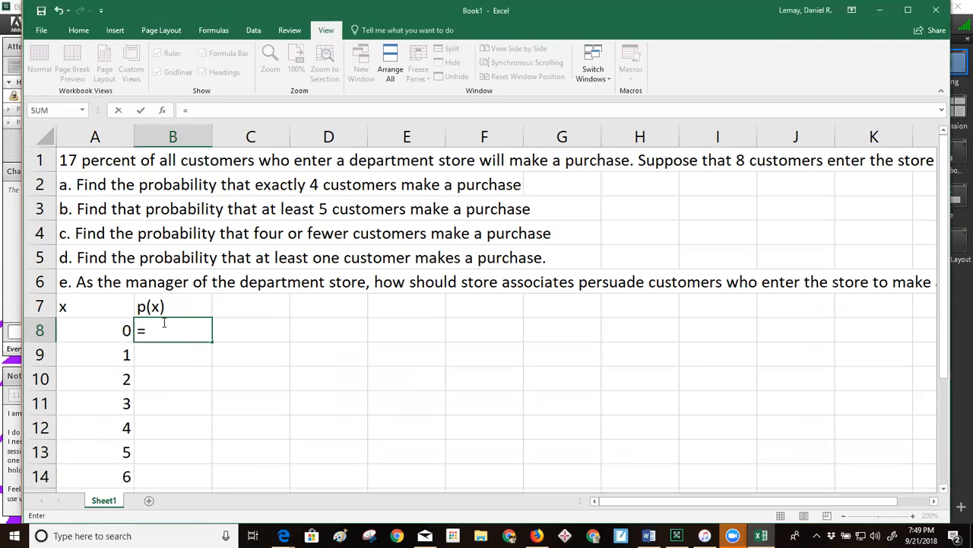
text(bin)
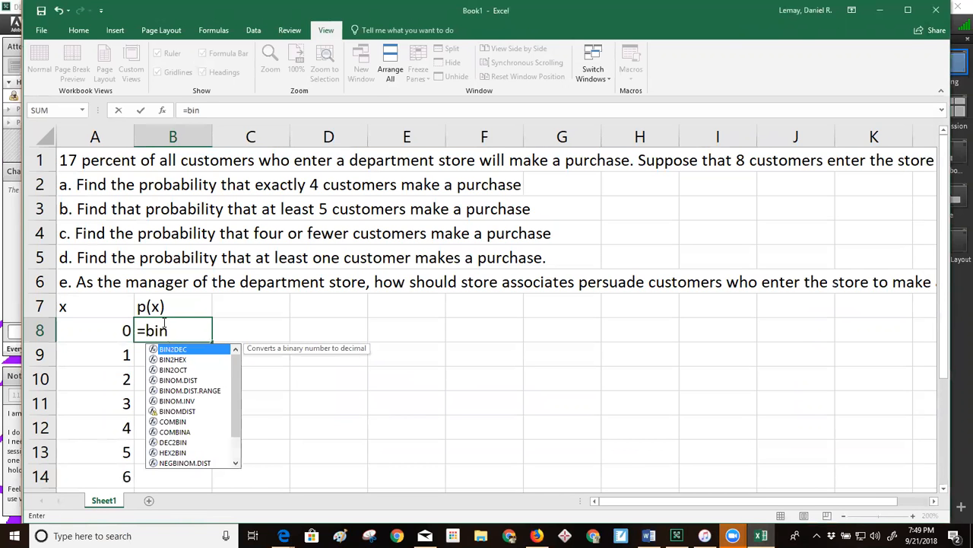
text(o)
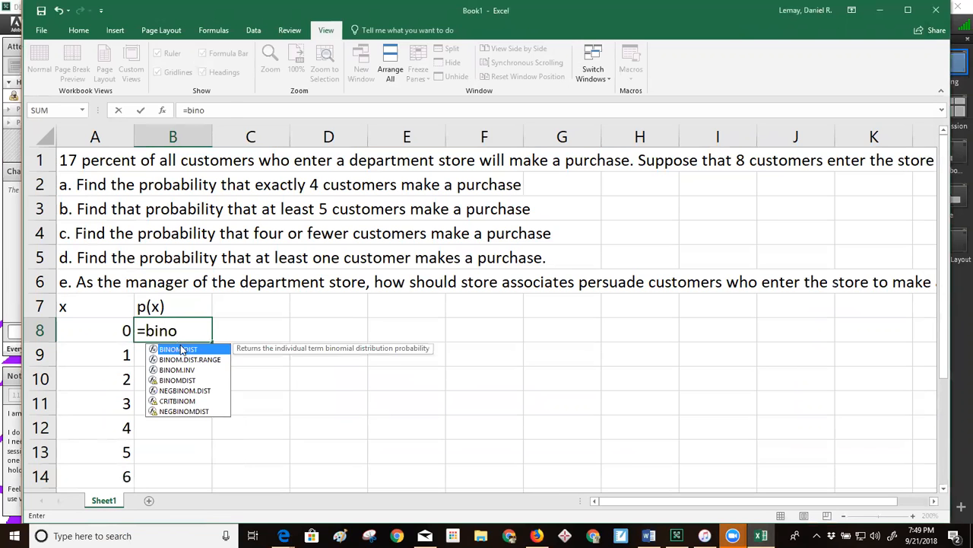
double_click(182, 350)
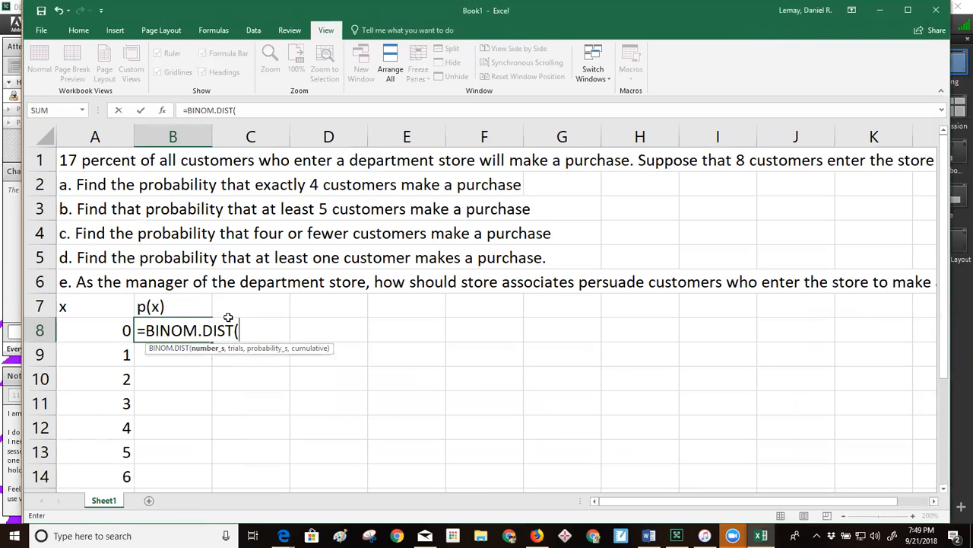
Complete the B8 formula with 0 successes, 8 trials, probability 0.17 and cumulative 0
text(0,8,0.1)
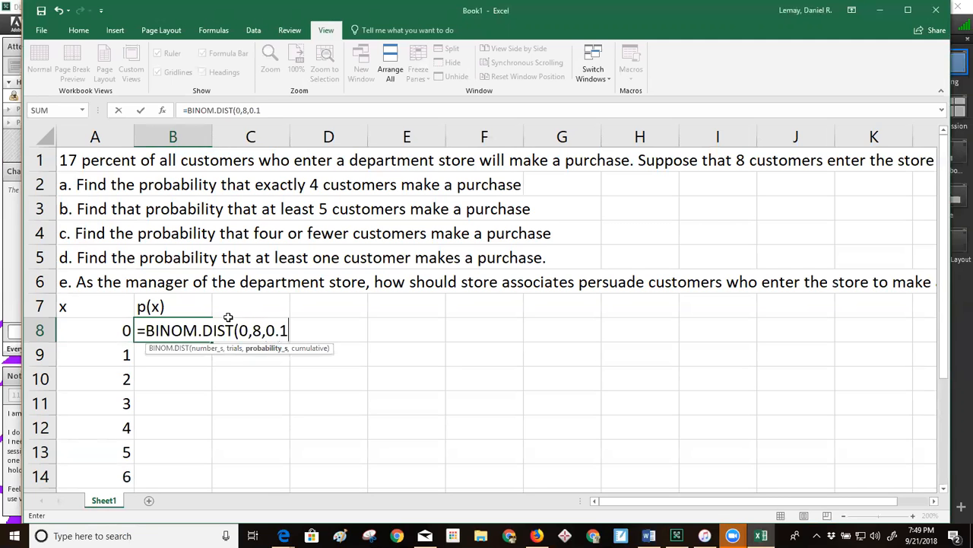
text(7,)
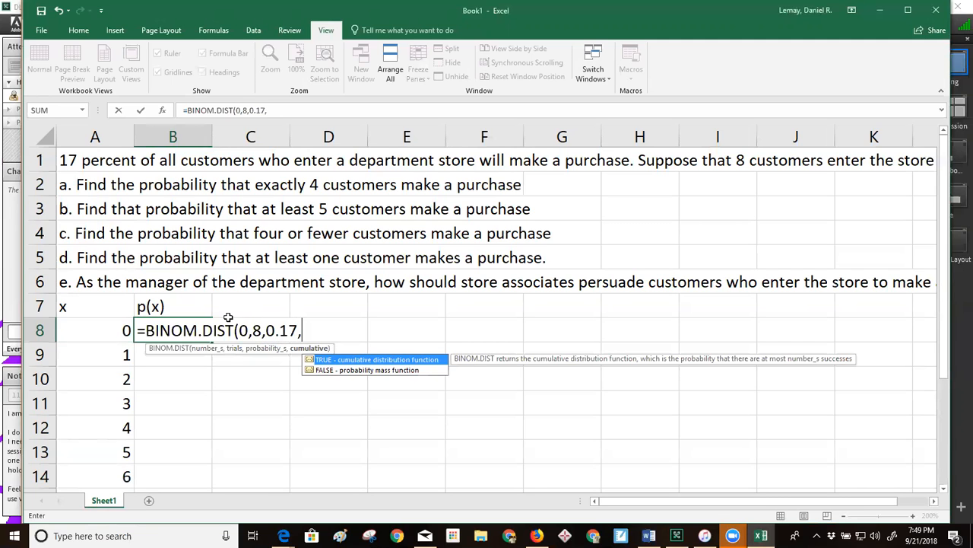
text(0)
key(Return)
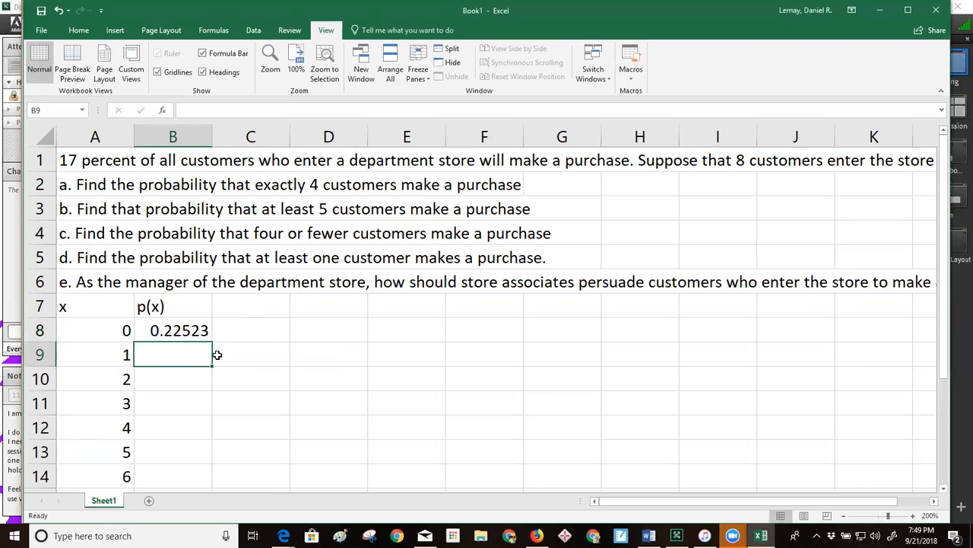
Replace the number of successes in the B8 BINOM.DIST formula with a reference to cell A8
click(177, 330)
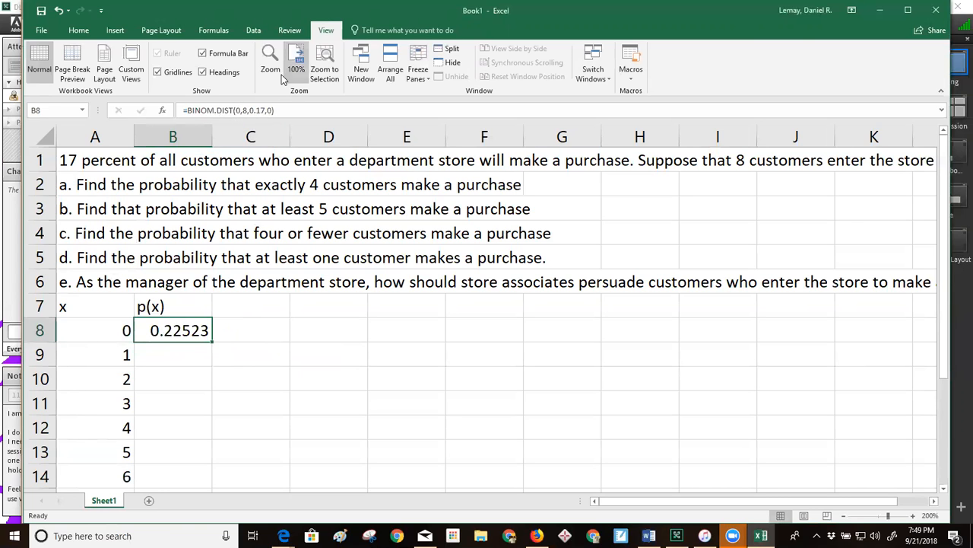
click(236, 111)
key(BackSpace)
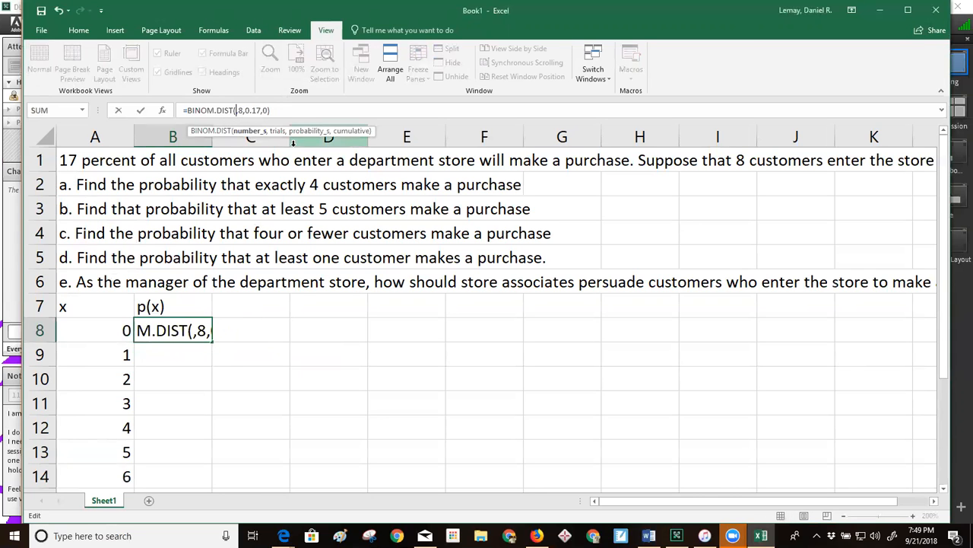
click(123, 331)
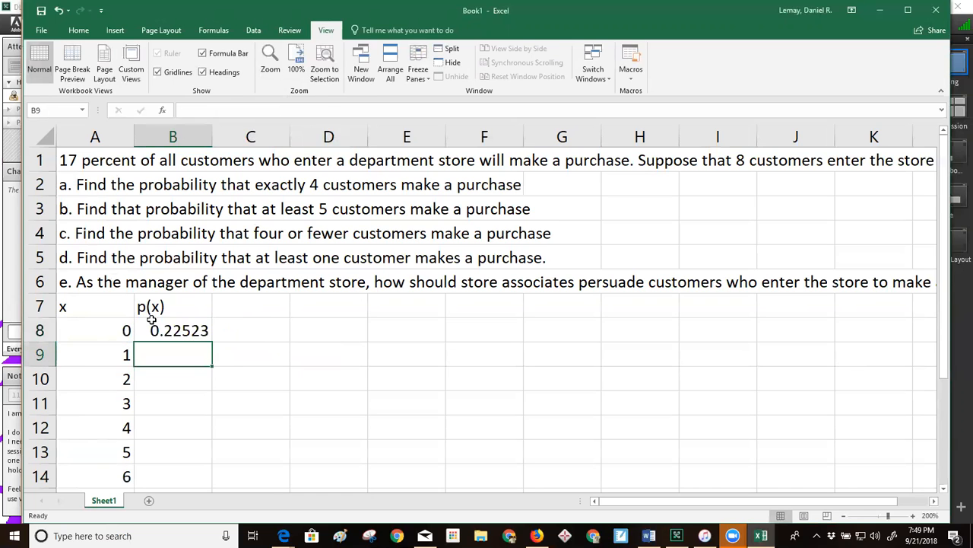
Fill the B8 formula down through B16 for all x values and decline the Adobe Connect room entry request
click(184, 330)
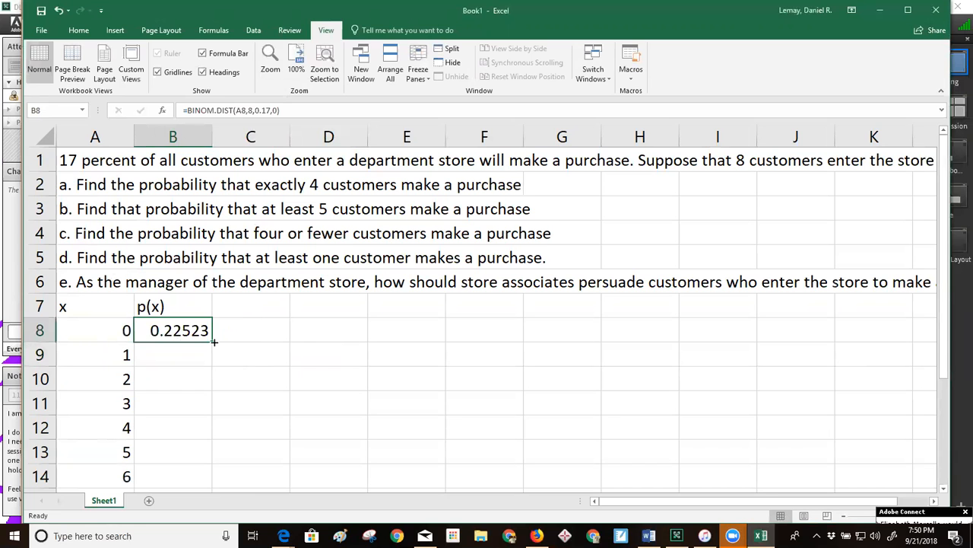
drag(214, 342, 195, 413)
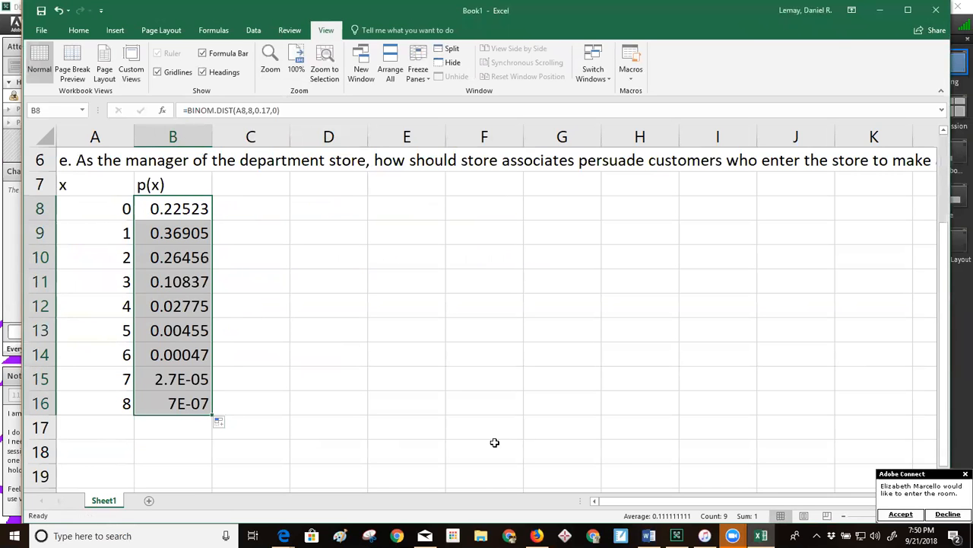
click(947, 515)
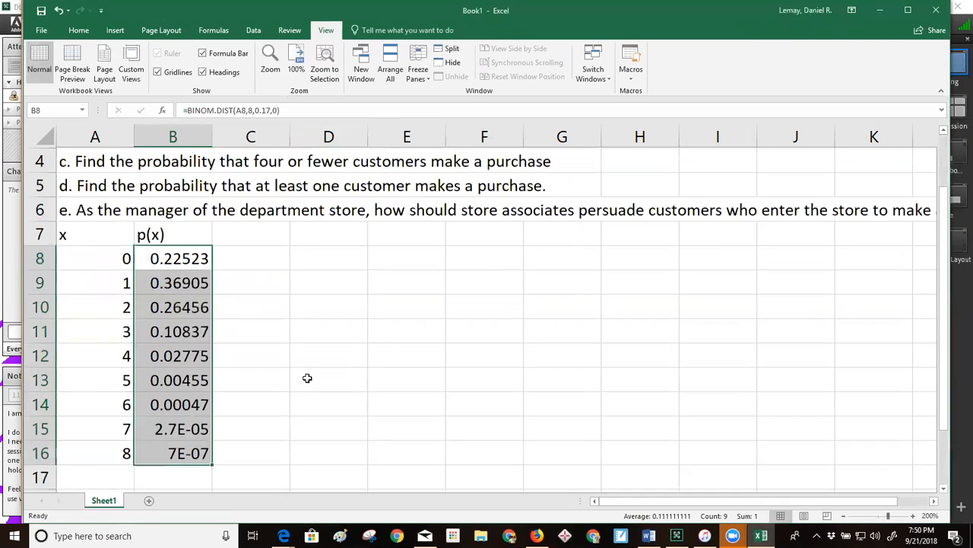
Examine the filled BINOM.DIST formulas in B9 and B12, matching the row for 4 customers to question a
scroll(307, 376, up, 2)
double_click(174, 354)
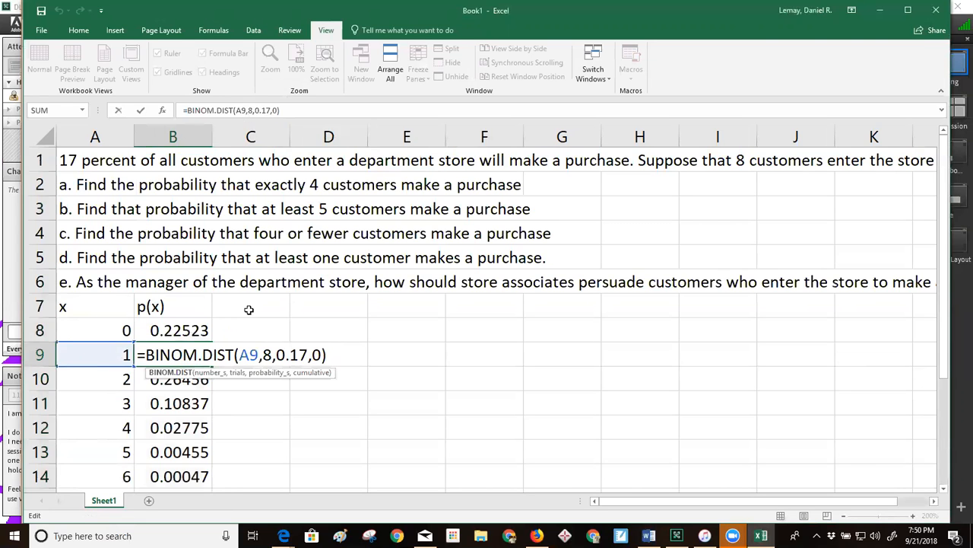
key(Return)
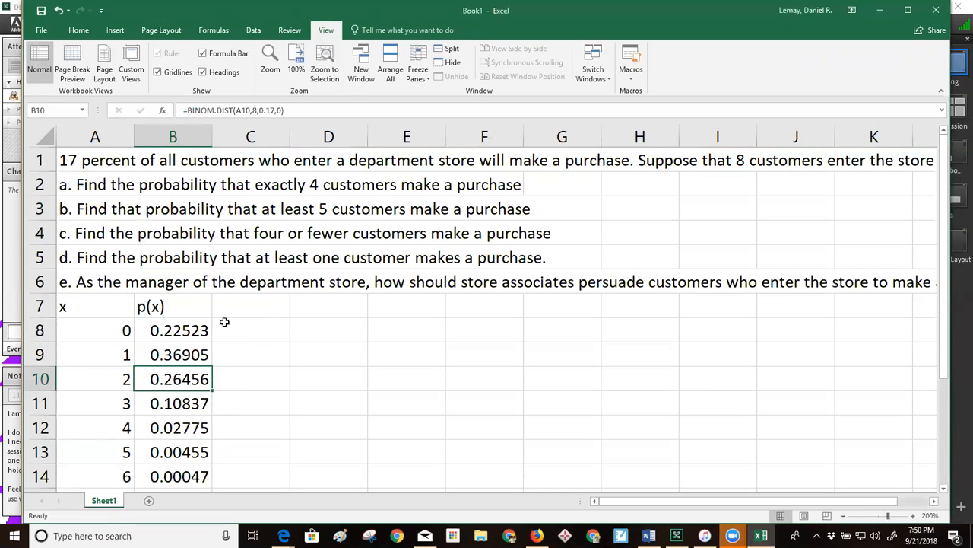
click(73, 186)
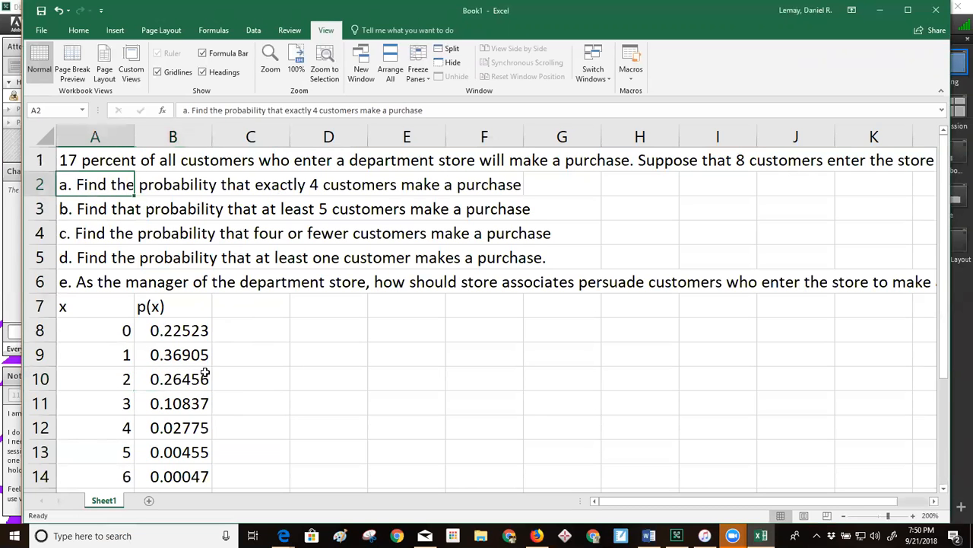
click(177, 427)
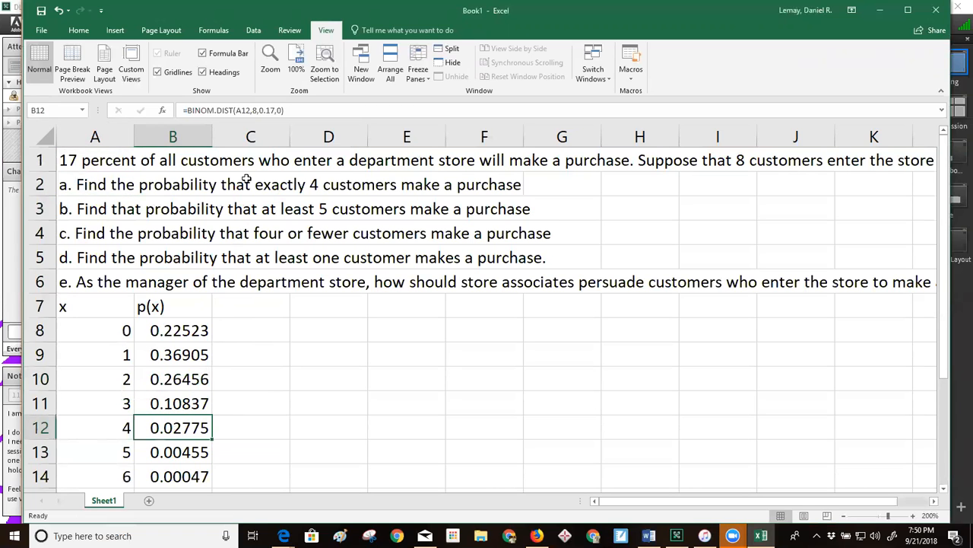
click(276, 111)
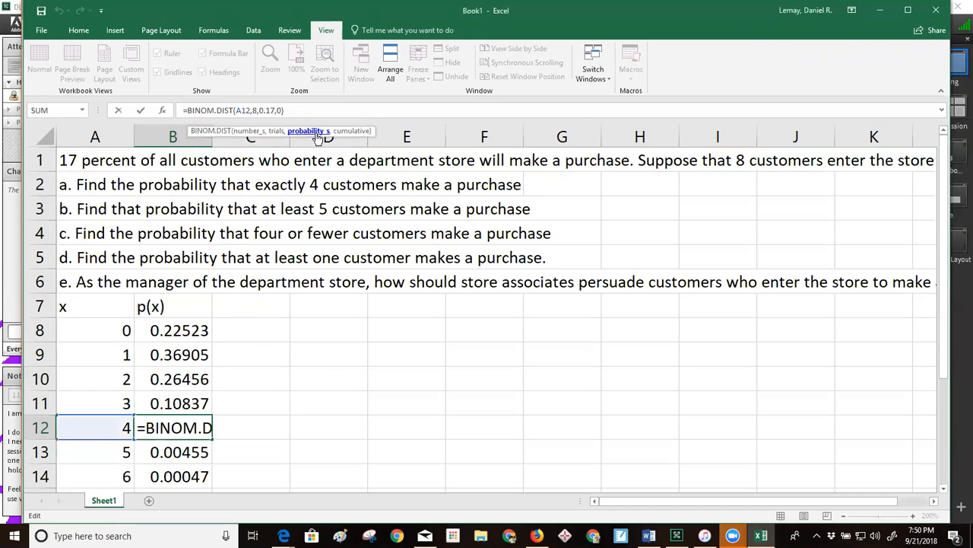
key(Return)
click(187, 429)
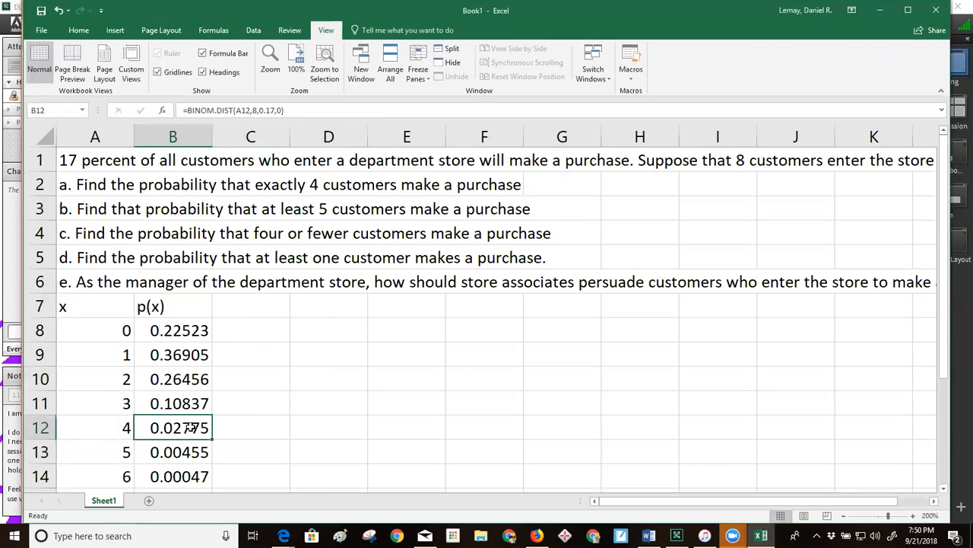
Enter 0.02775 in G2 as the answer to question a
click(562, 197)
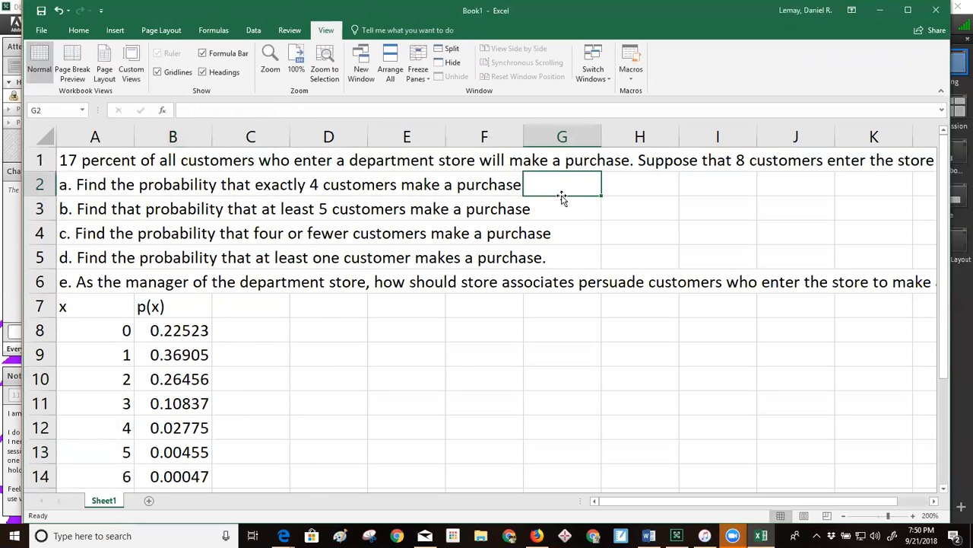
text(0)
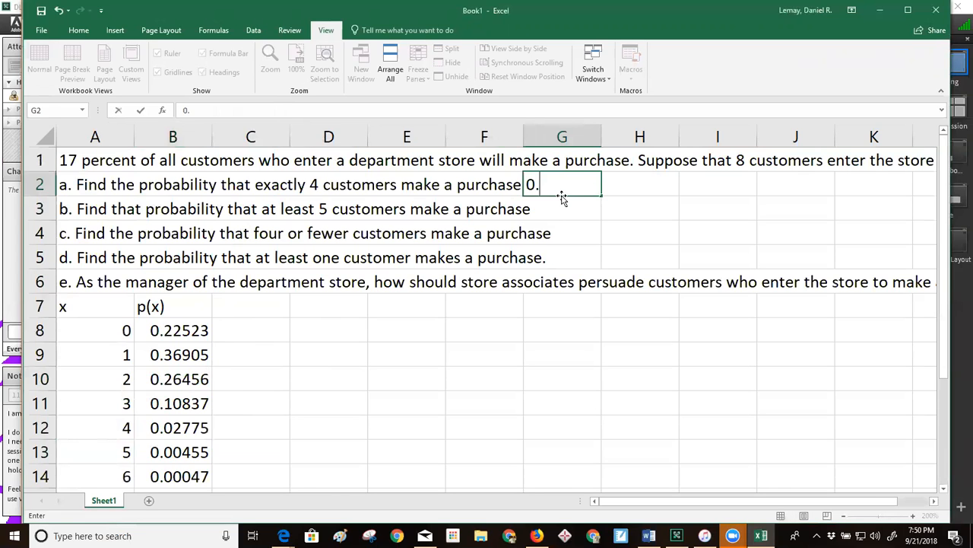
text(.02775)
key(Return)
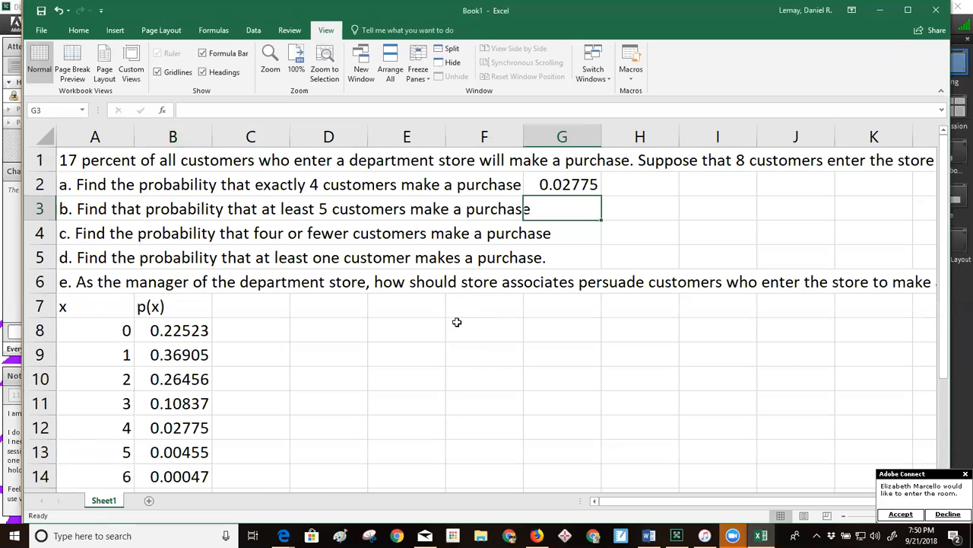
Decline the repeated room entry request and sum the probabilities for 5 to 8 customers, B13:B16, in D13
scroll(460, 346, down, 1)
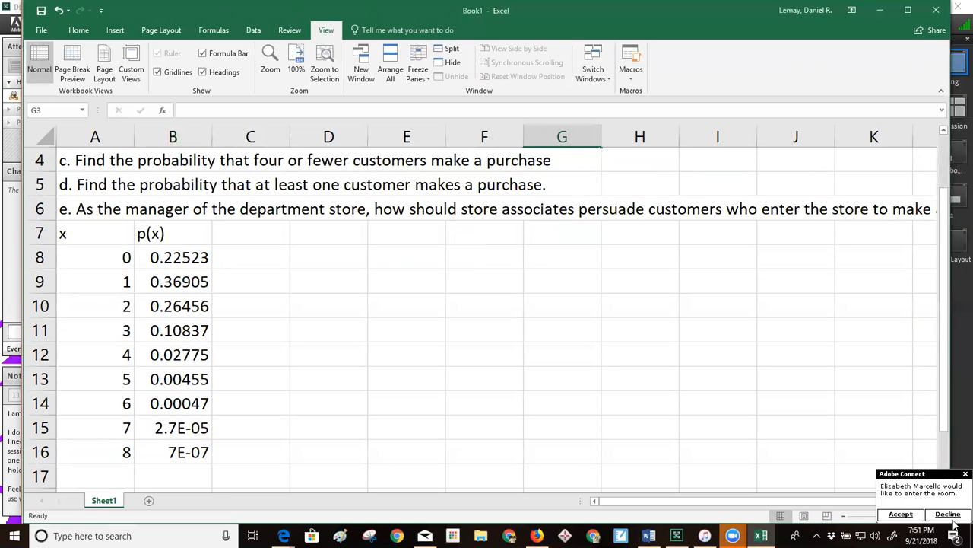
click(950, 514)
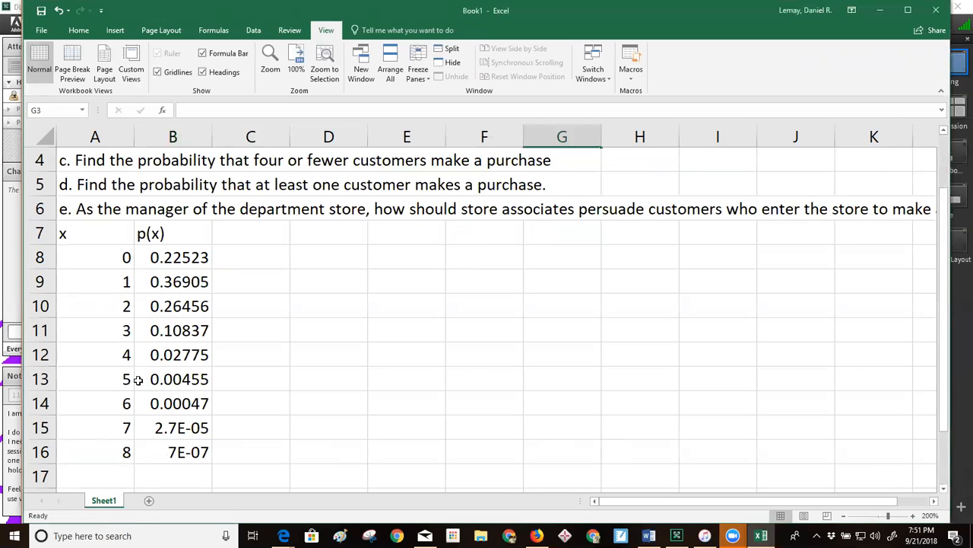
drag(122, 385, 128, 454)
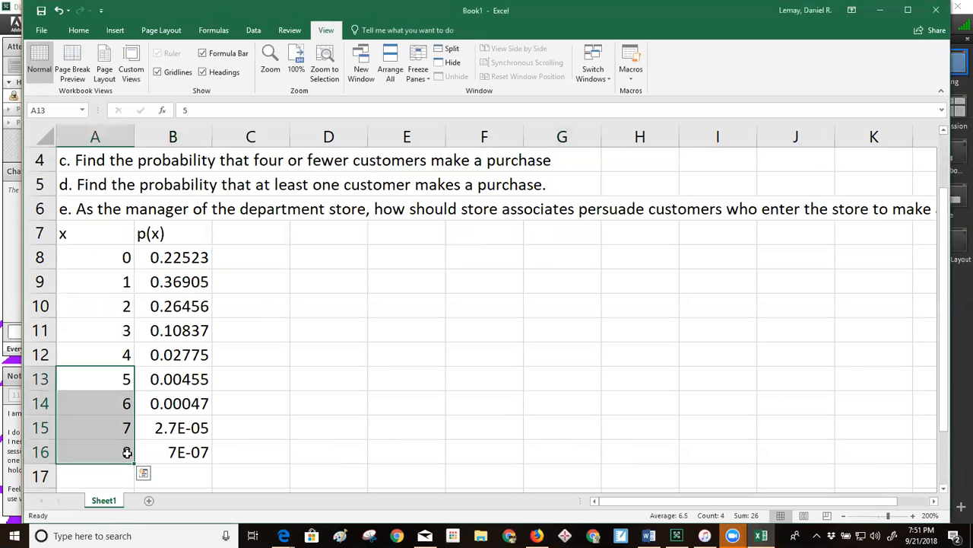
drag(185, 390, 190, 452)
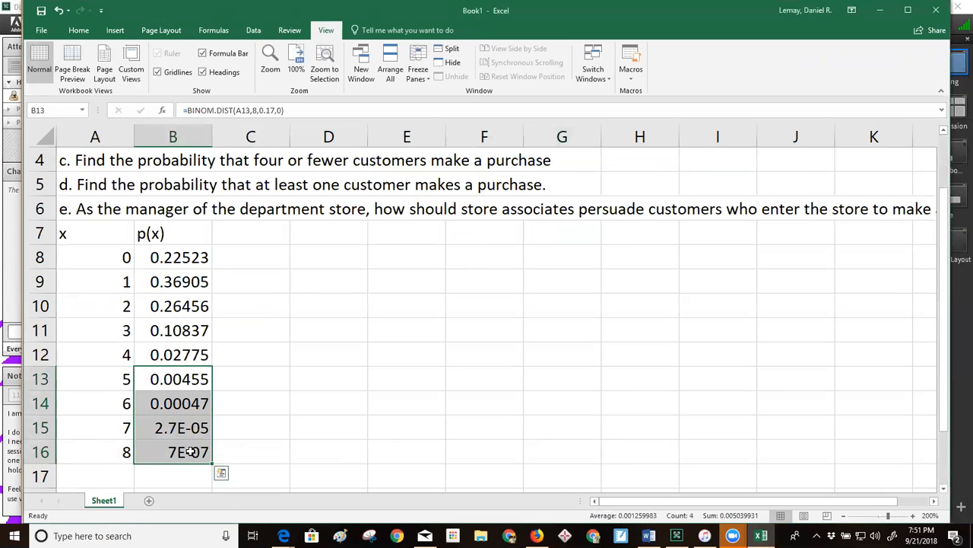
click(321, 379)
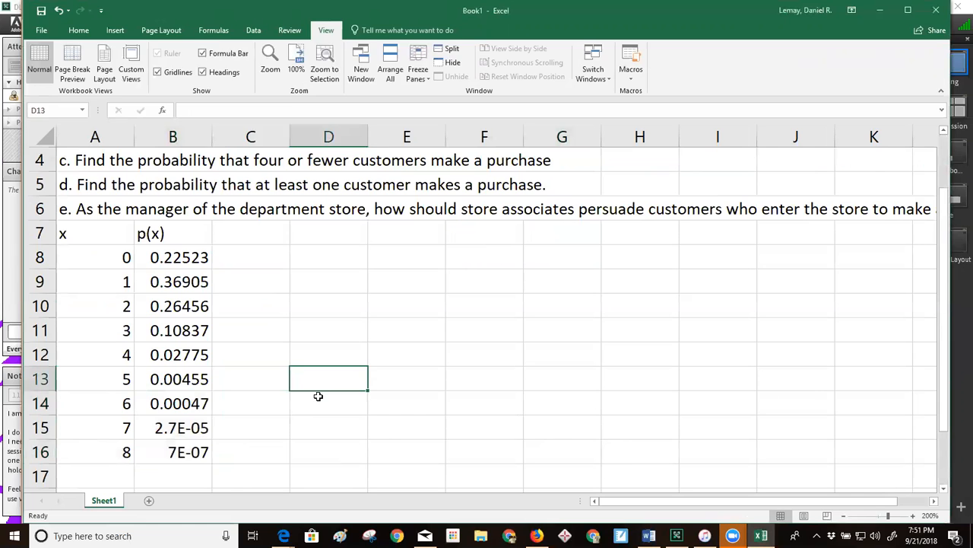
text(=sum)
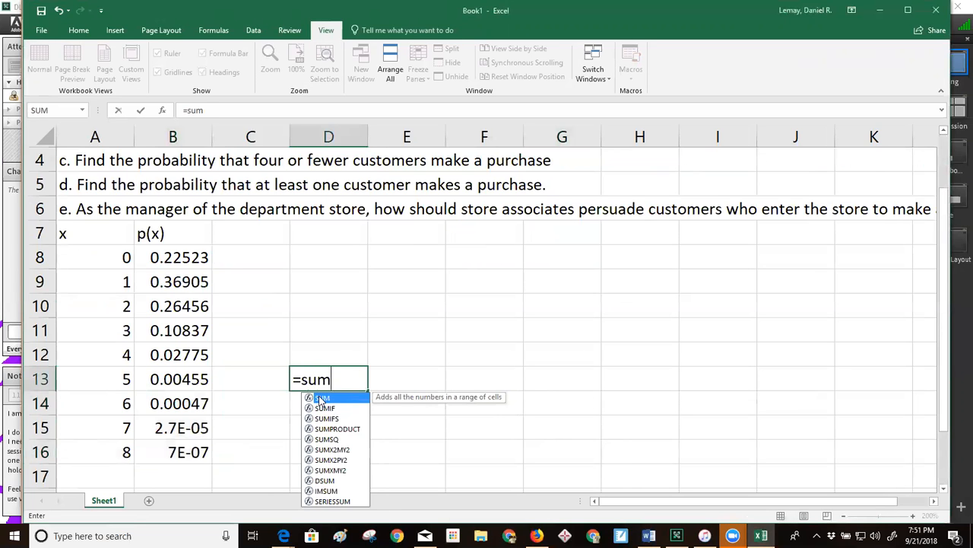
text(()
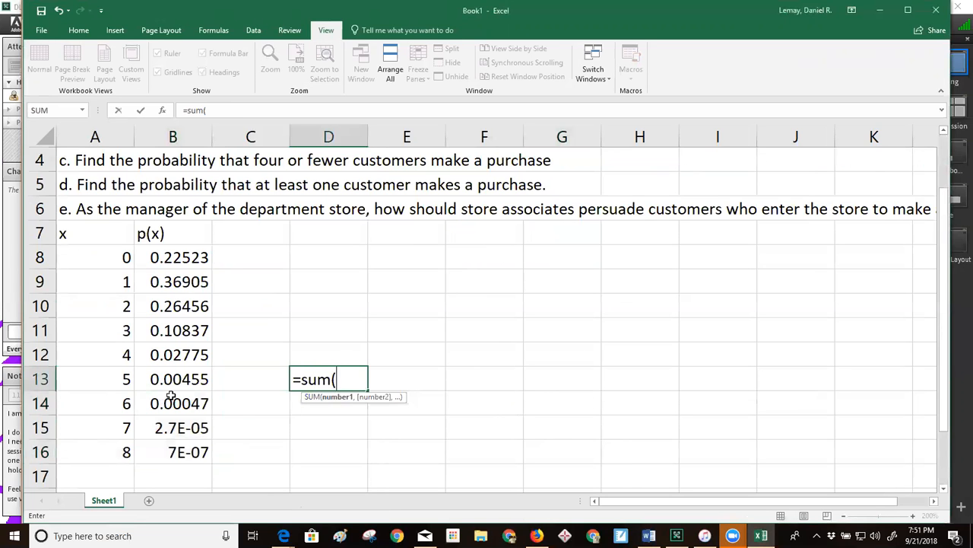
drag(177, 379, 186, 450)
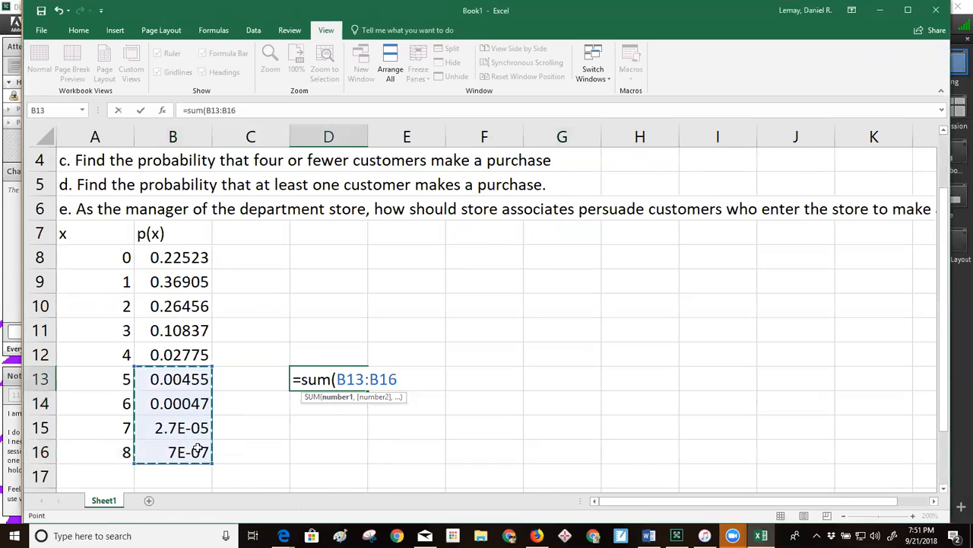
key(Return)
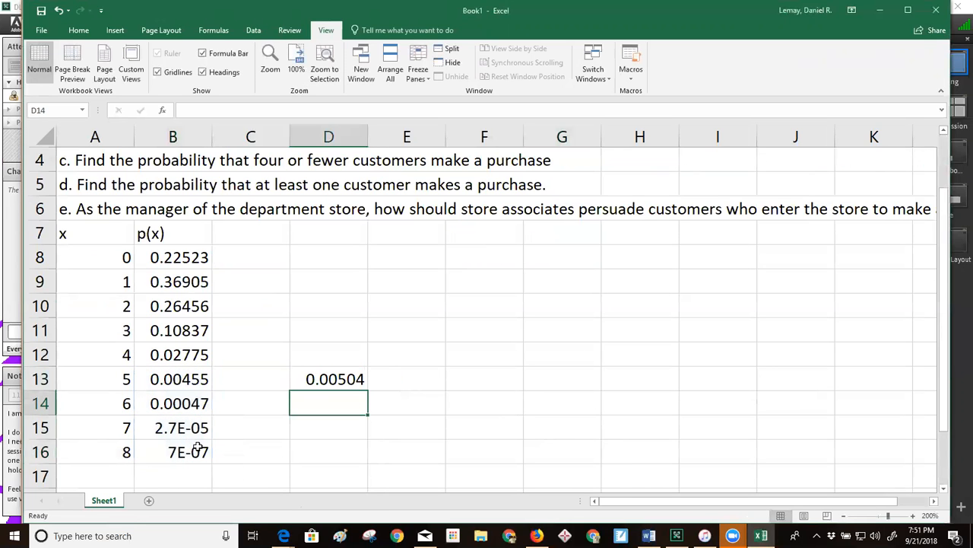
Copy the sum in D13 and try pasting it into G3 beside question b
scroll(293, 441, up, 1)
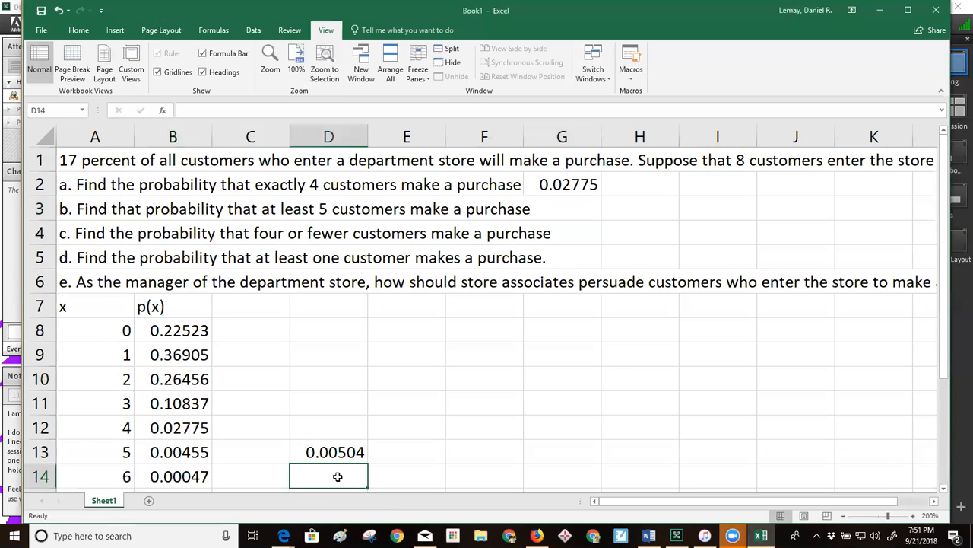
click(346, 452)
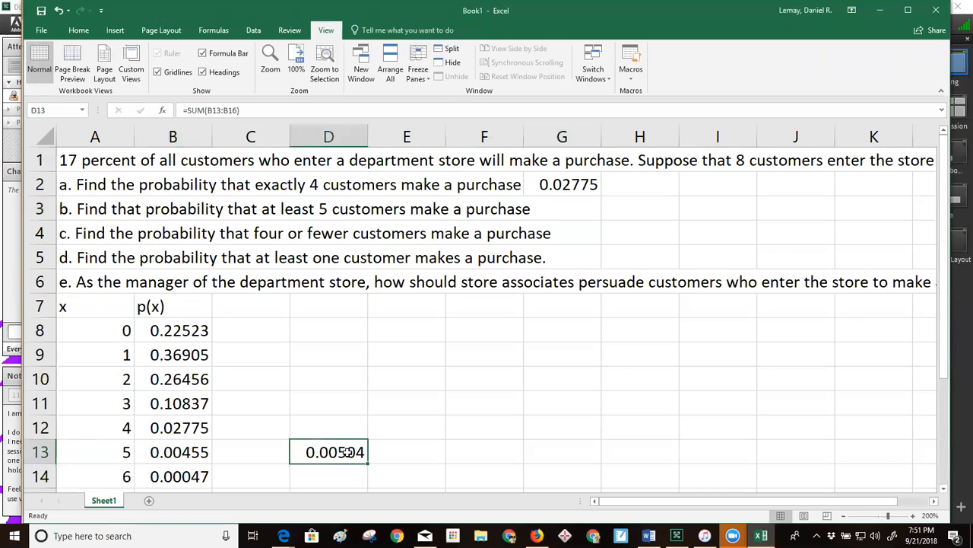
key(ctrl+c)
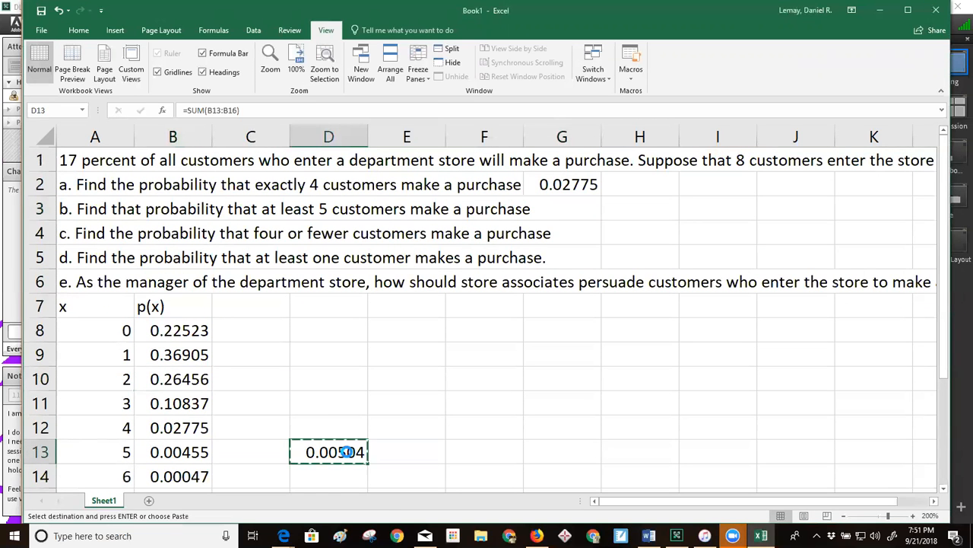
click(561, 215)
key(ctrl+v)
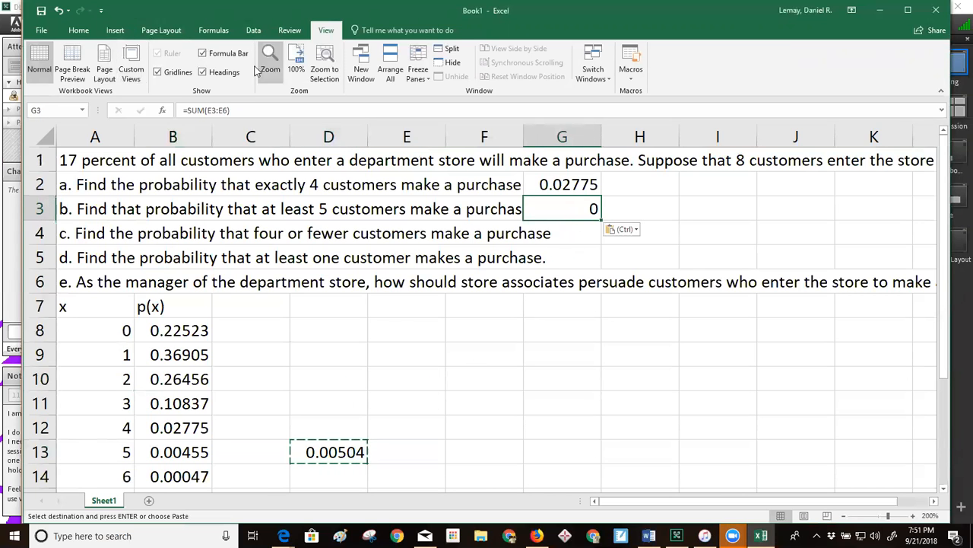
click(78, 29)
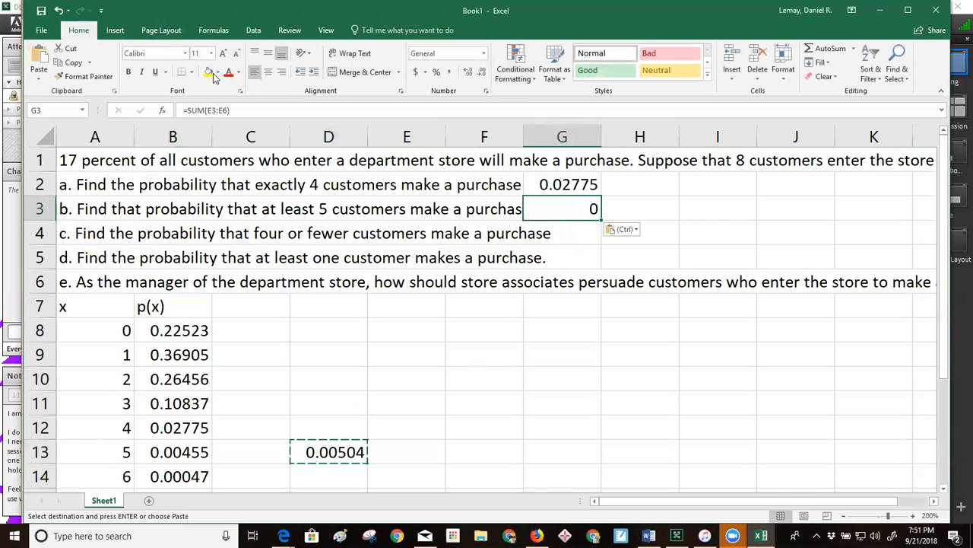
click(122, 31)
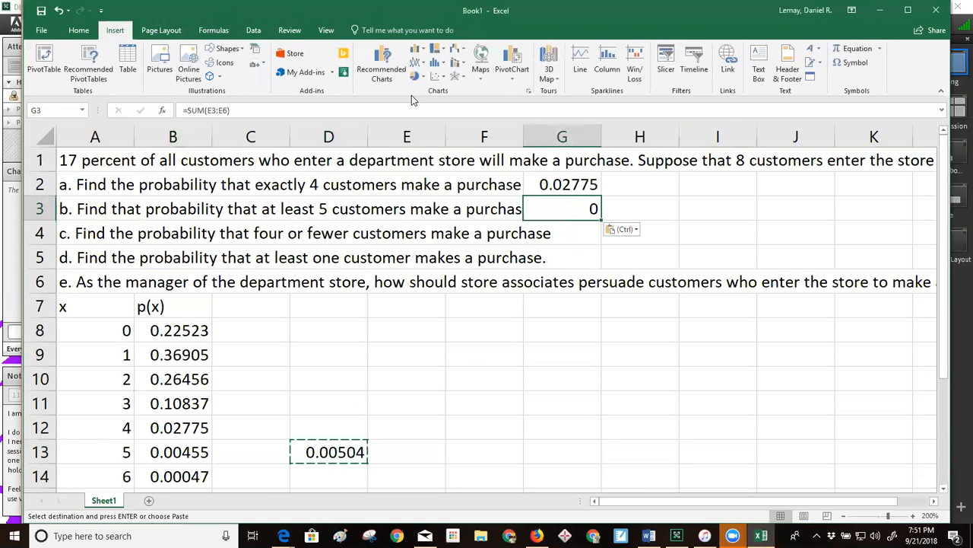
click(83, 31)
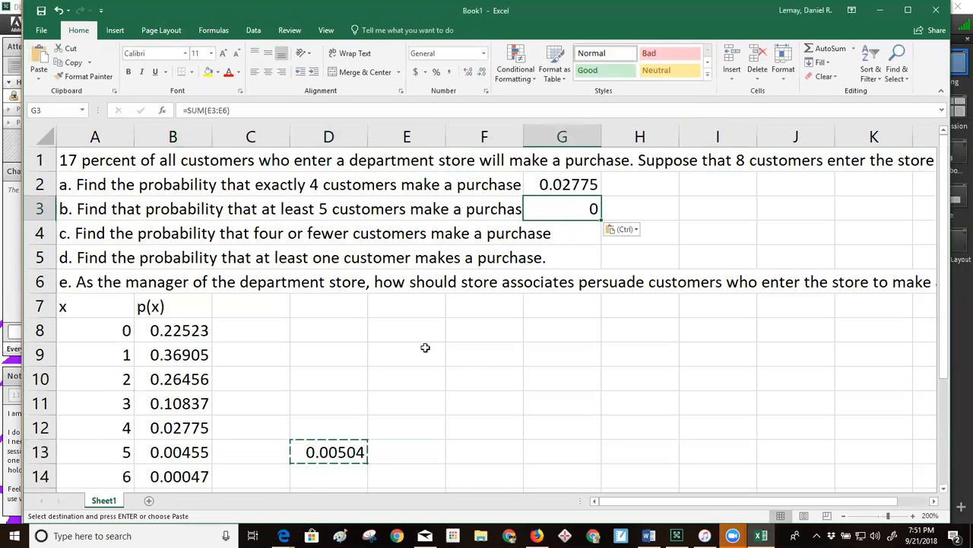
Paste the copied D13 result into G3 as a value only to answer question b
click(572, 355)
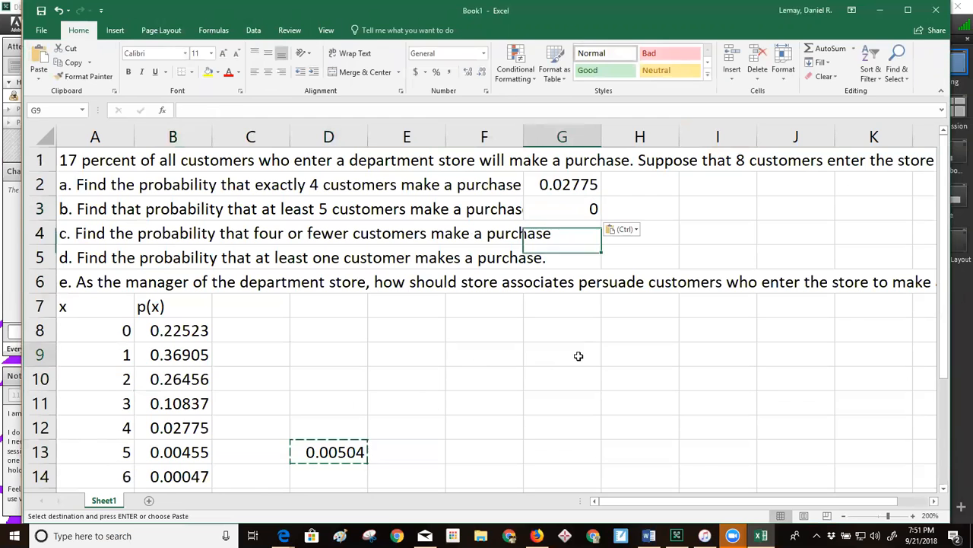
click(580, 205)
right_click(580, 205)
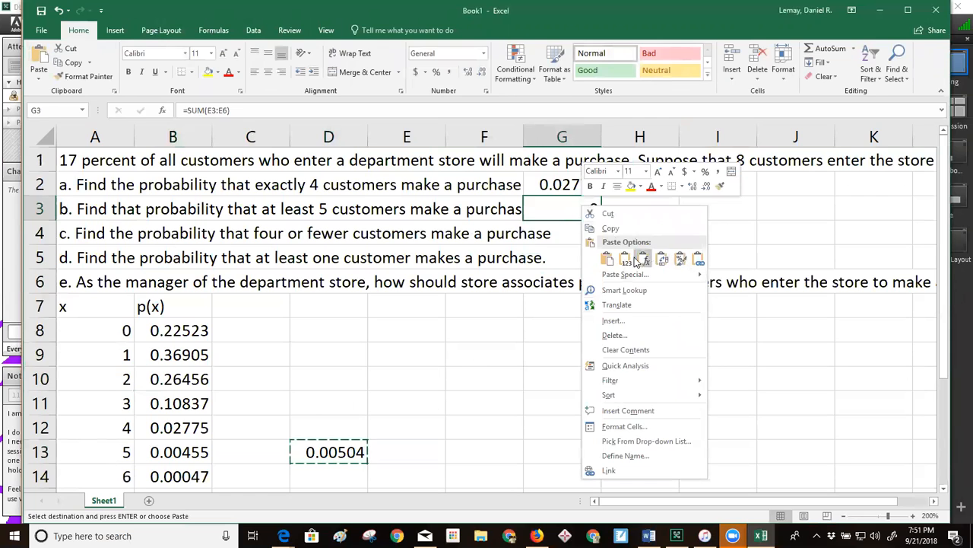
click(626, 259)
click(623, 304)
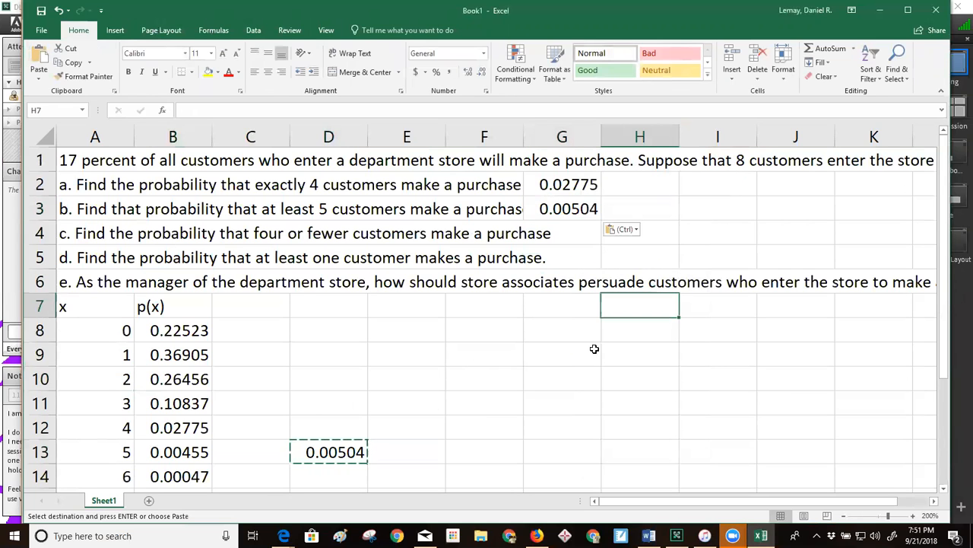
click(190, 232)
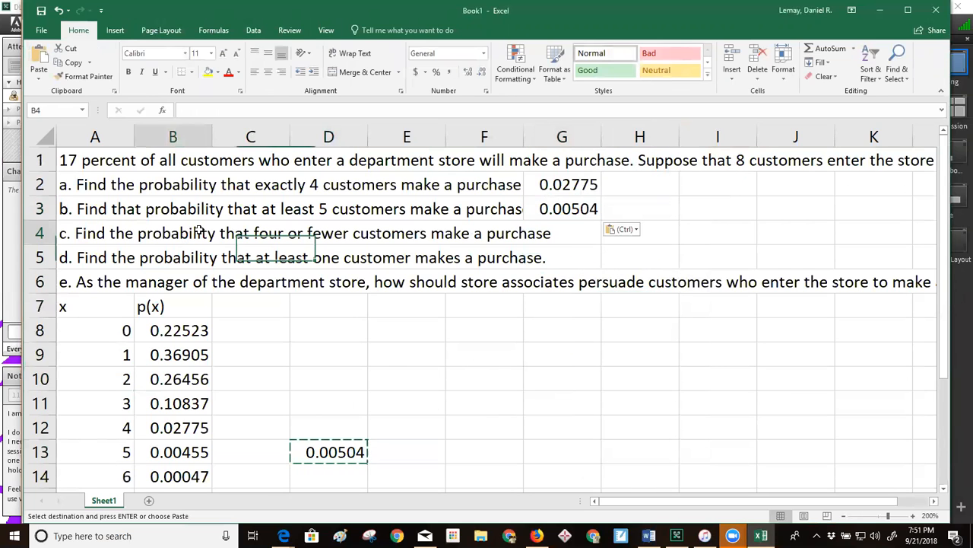
Sum the probabilities for 0 to 4 customers, B8:B12, in D11 to work out question c
click(107, 232)
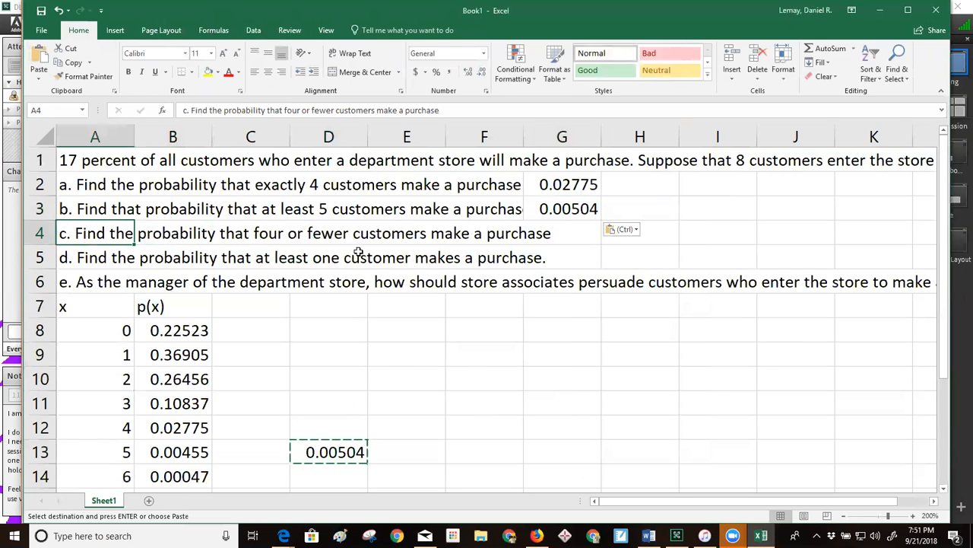
drag(122, 330, 125, 427)
drag(175, 330, 169, 427)
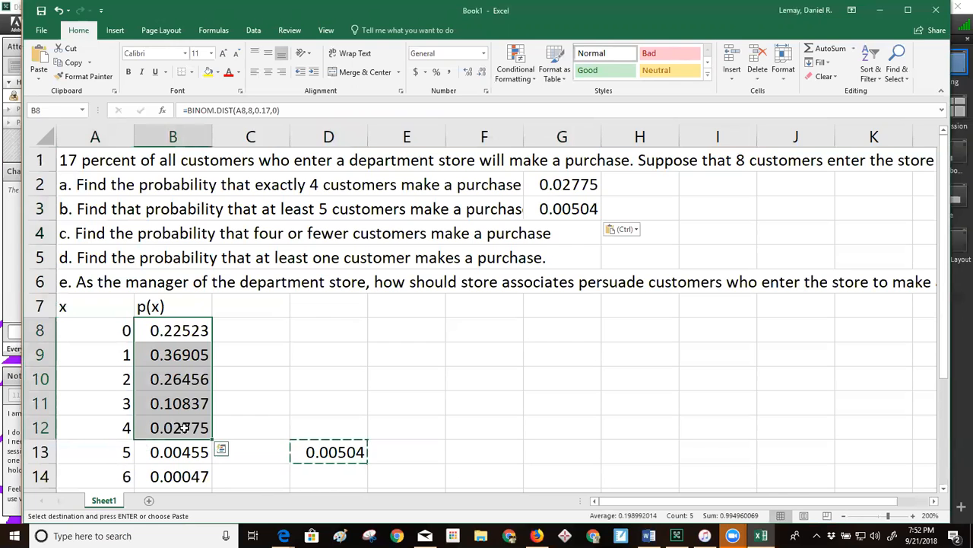
click(308, 399)
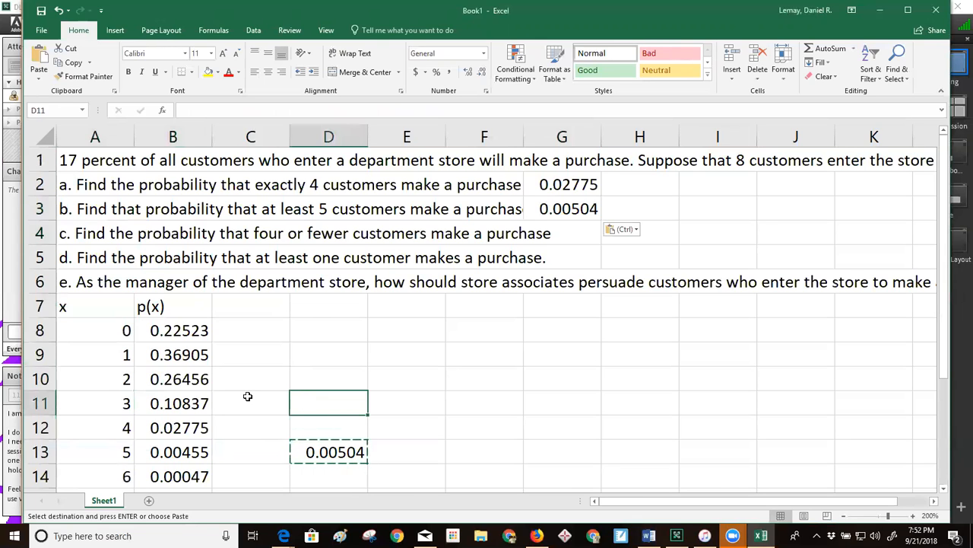
text(=)
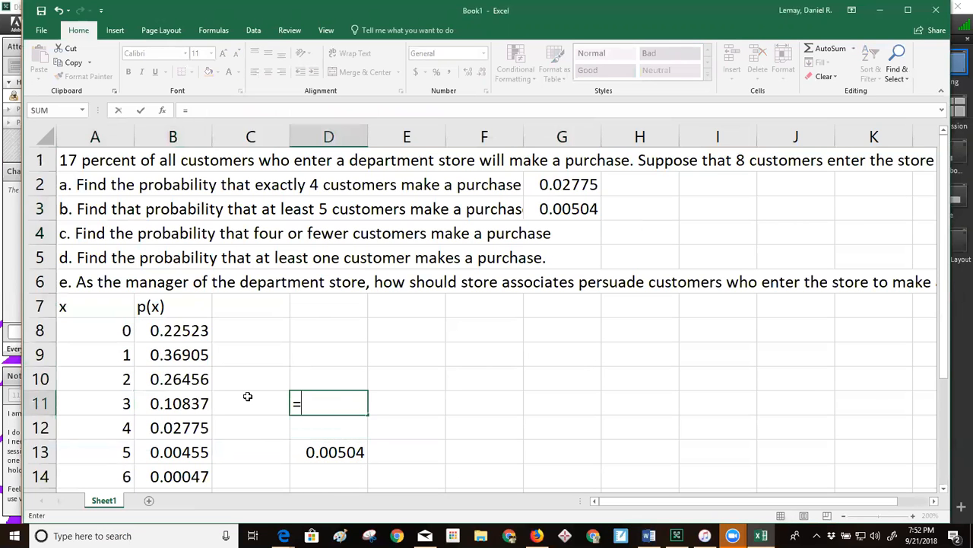
text(sum()
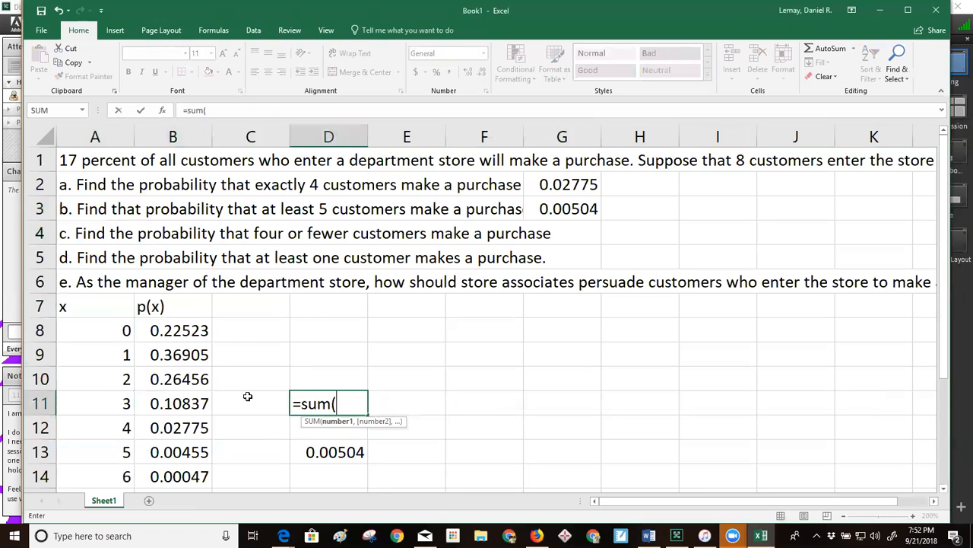
drag(181, 329, 172, 426)
key(Return)
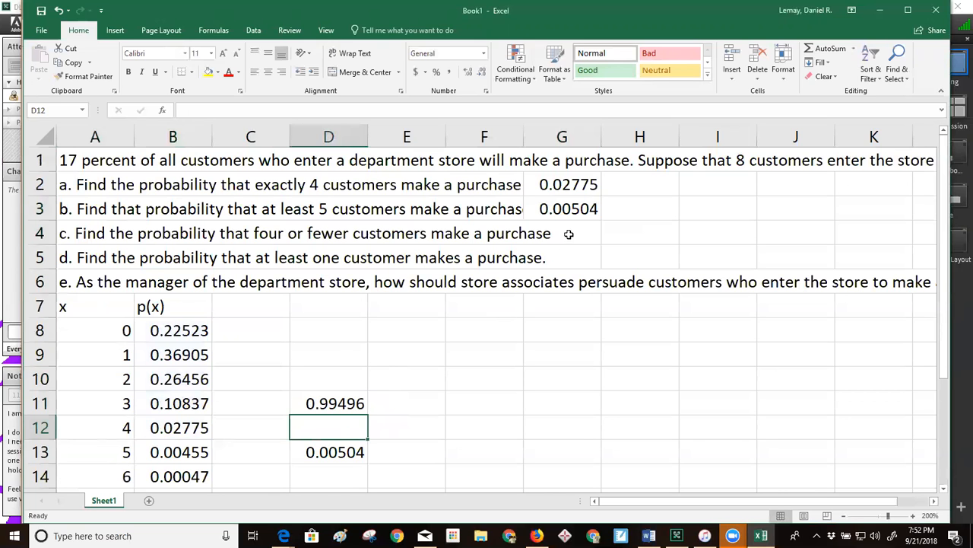
Copy the D11 sum and paste it as a value only into G4 to answer question c
click(315, 405)
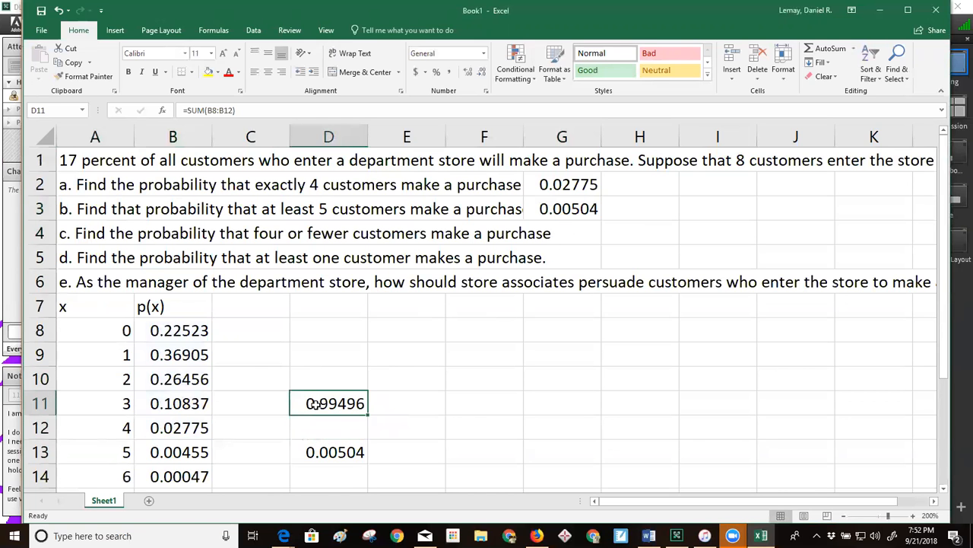
right_click(316, 409)
key(Escape)
right_click(316, 407)
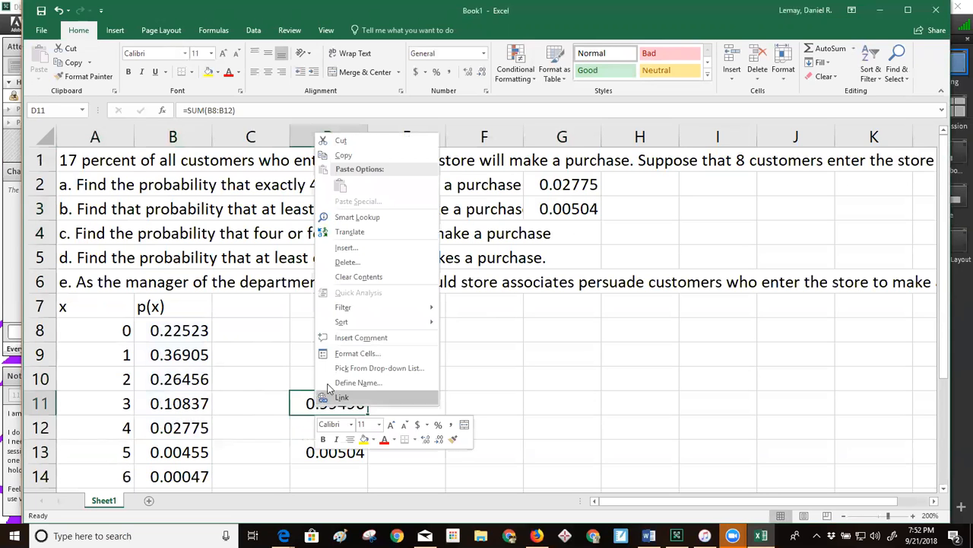
click(343, 155)
click(562, 234)
right_click(561, 235)
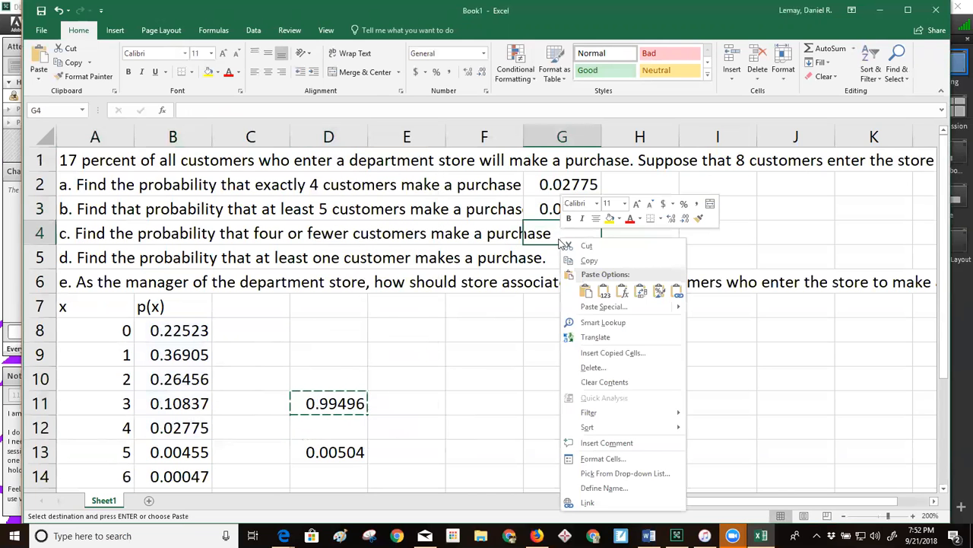
click(604, 291)
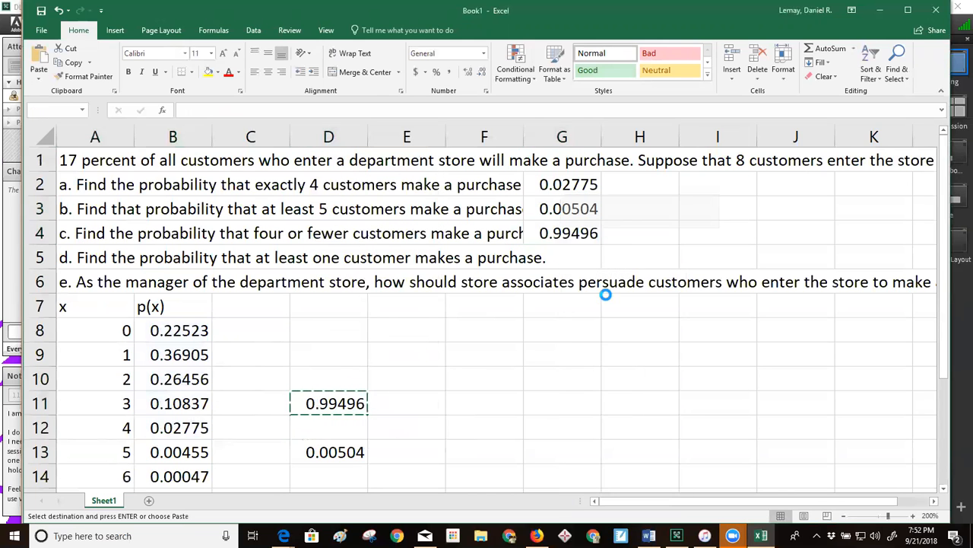
click(563, 323)
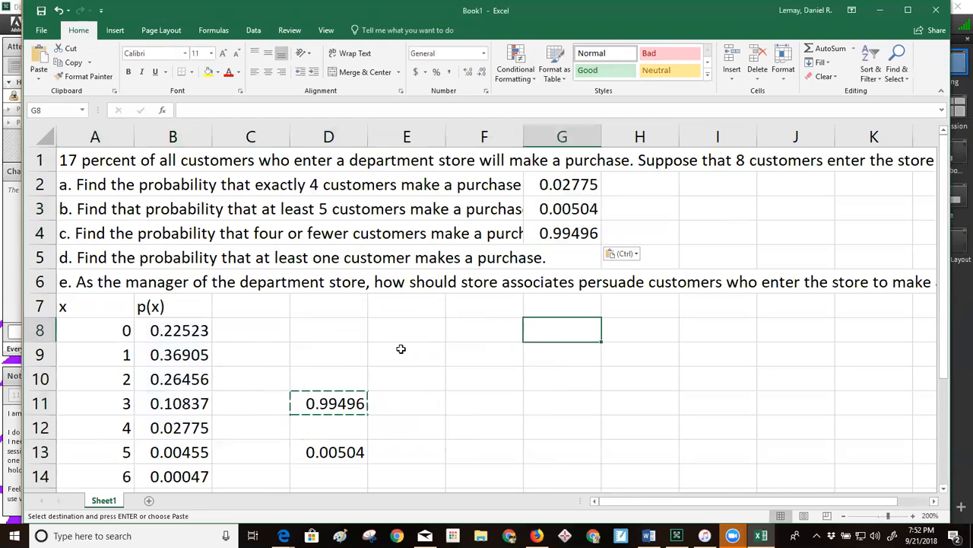
Change the cumulative argument of the BINOM.DIST formula in B12 to 1 and compare the result with G4
click(182, 428)
double_click(183, 428)
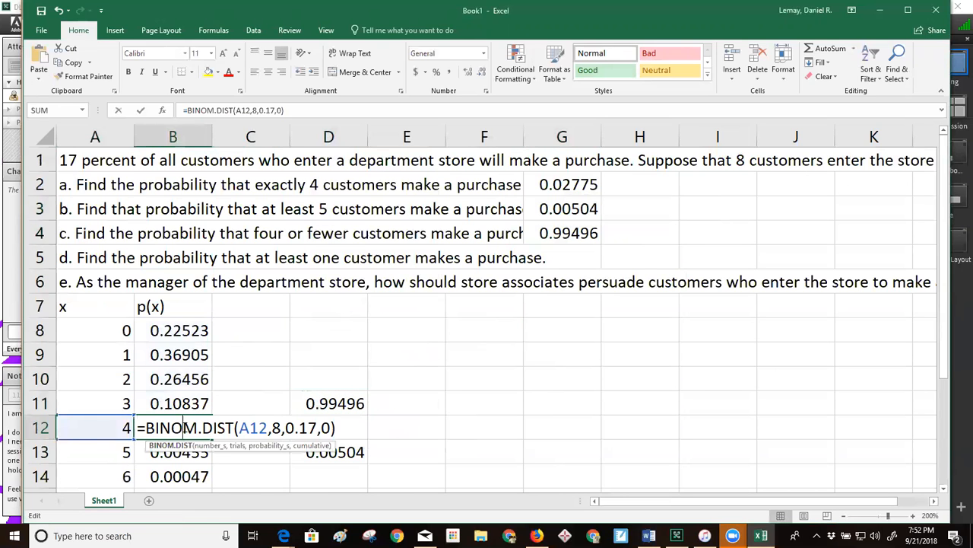
click(278, 110)
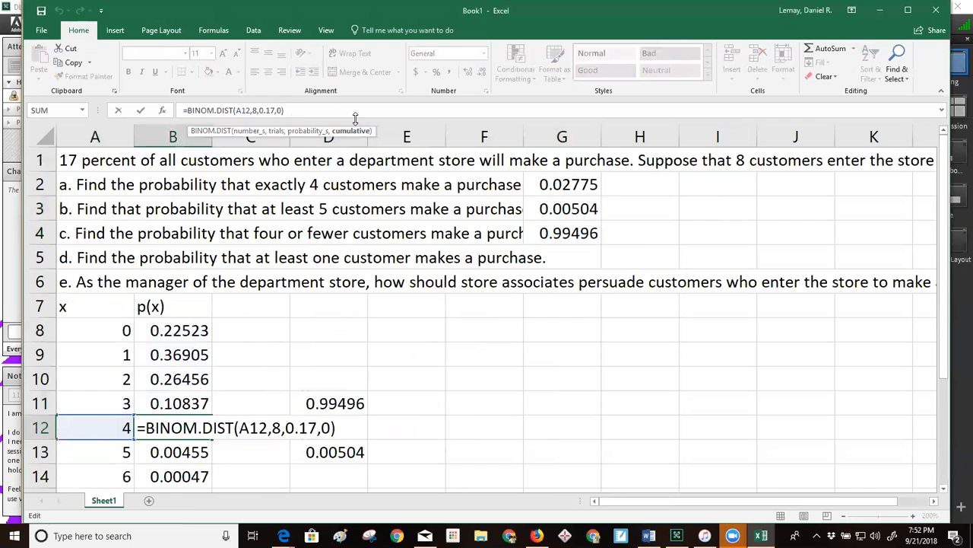
key(BackSpace)
text(1)
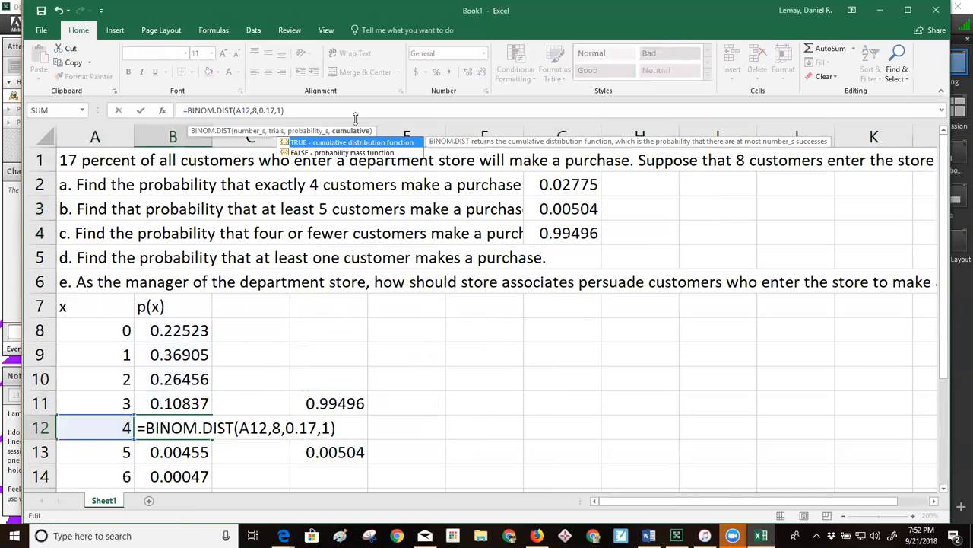
key(Return)
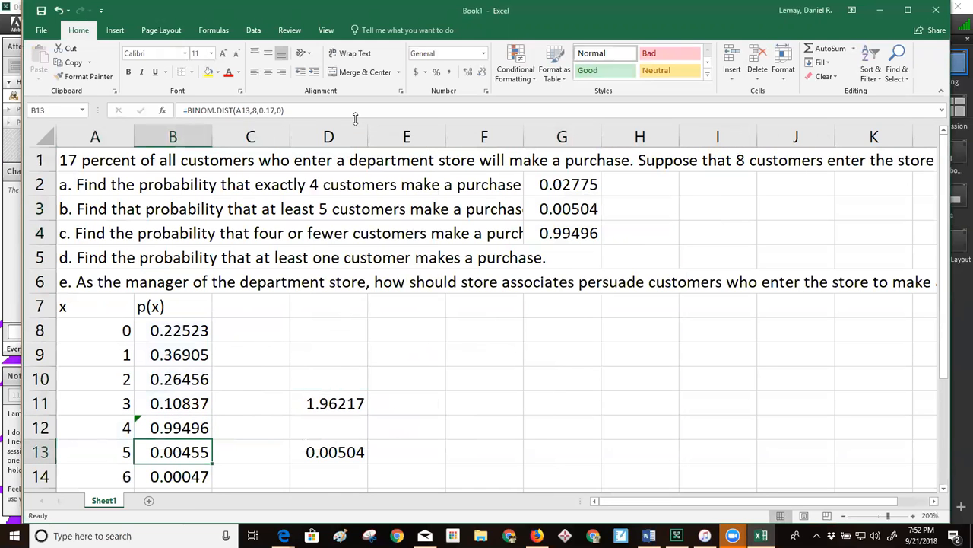
click(572, 232)
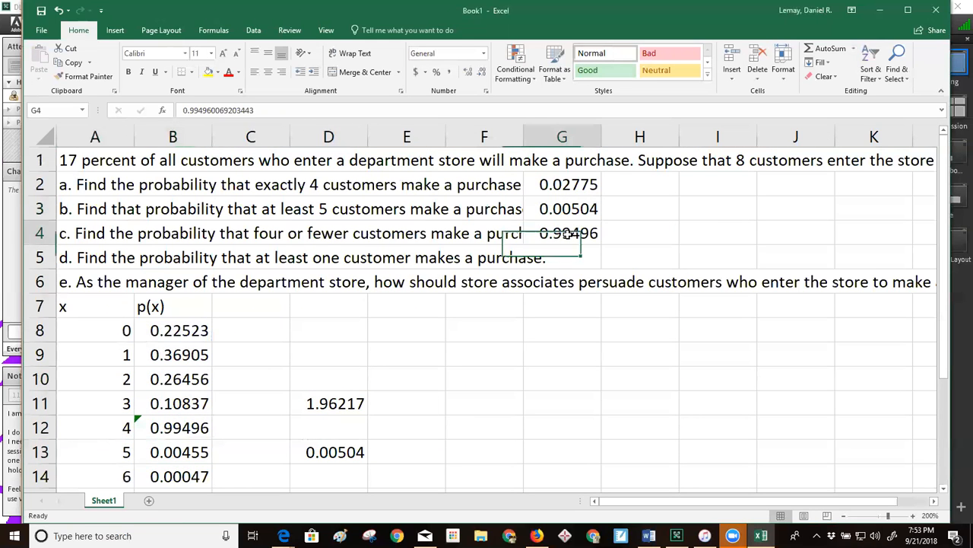
Restore the cumulative argument of the BINOM.DIST formula in B12 to 0
click(160, 432)
click(280, 109)
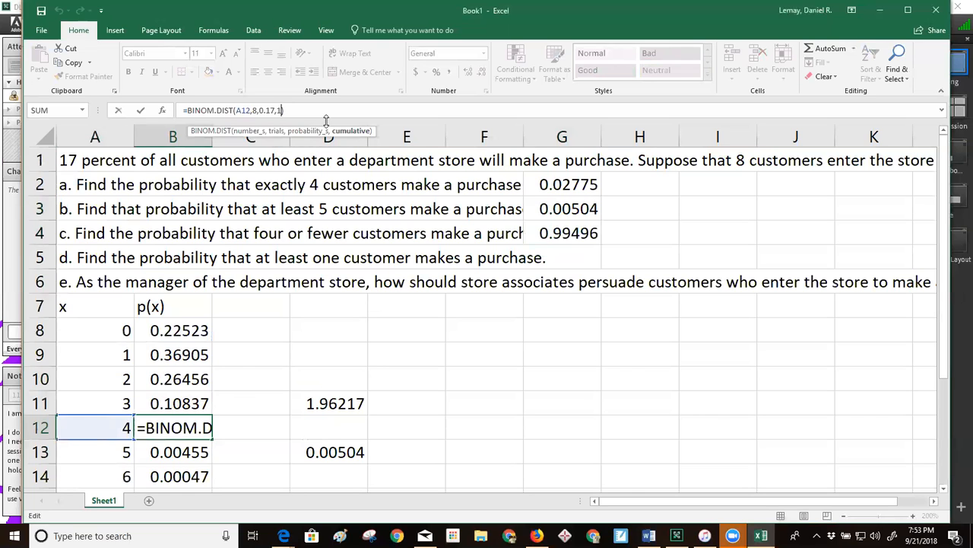
key(BackSpace)
text(0.02775)
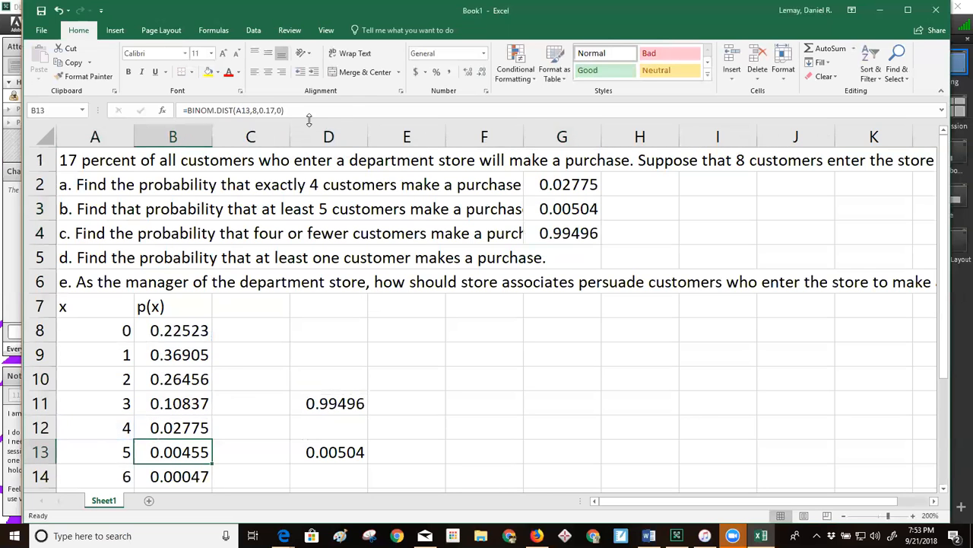
Calculate the probability of at least one purchase for question d in E9 with the complement formula =1-B8
click(262, 253)
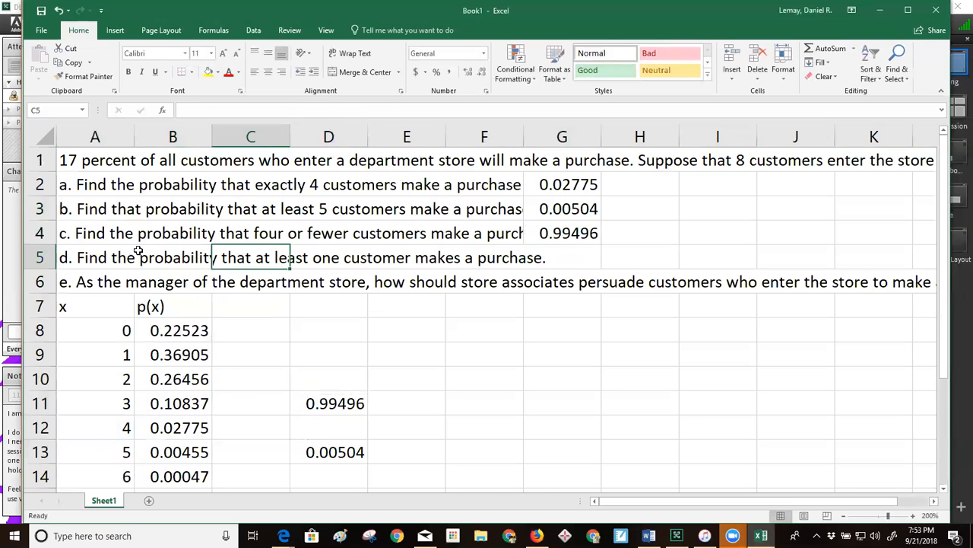
click(106, 257)
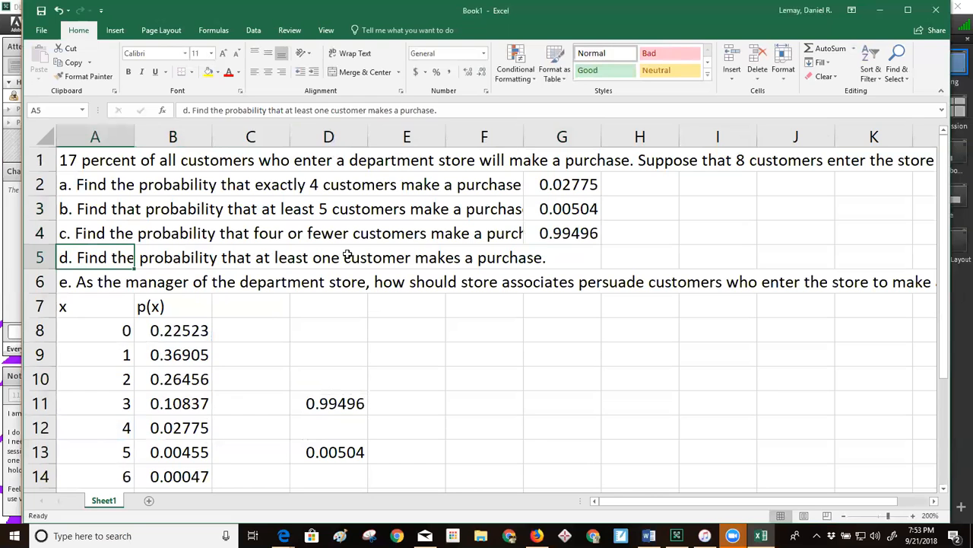
click(389, 255)
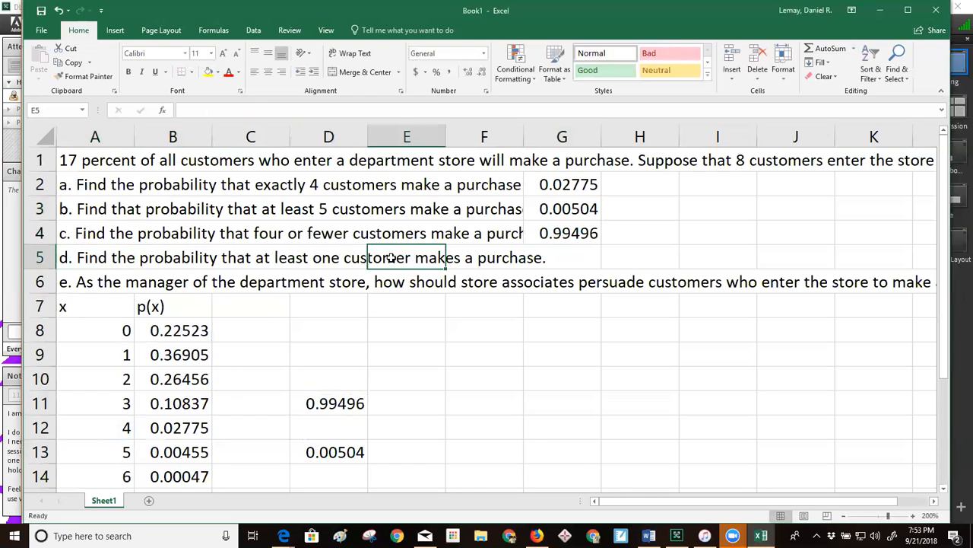
click(84, 255)
drag(174, 354, 182, 453)
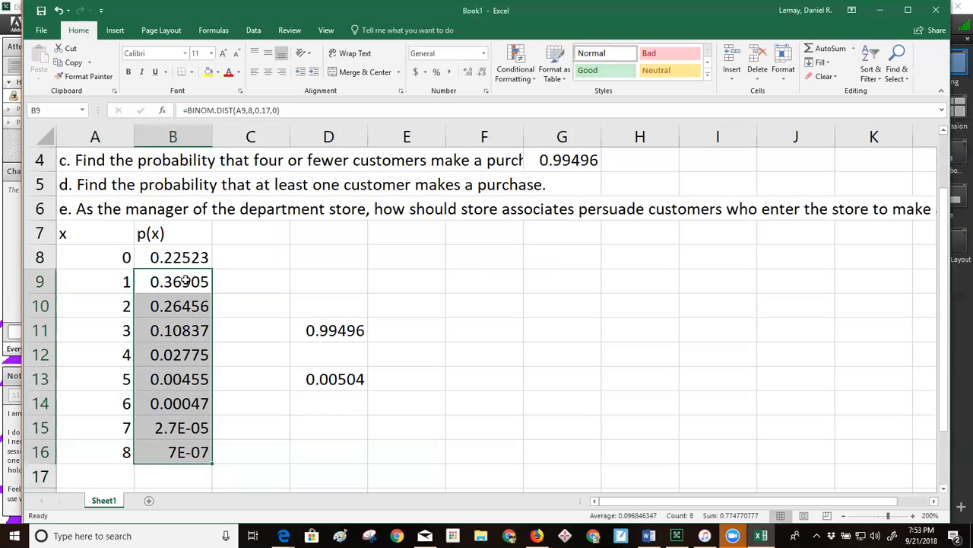
click(404, 282)
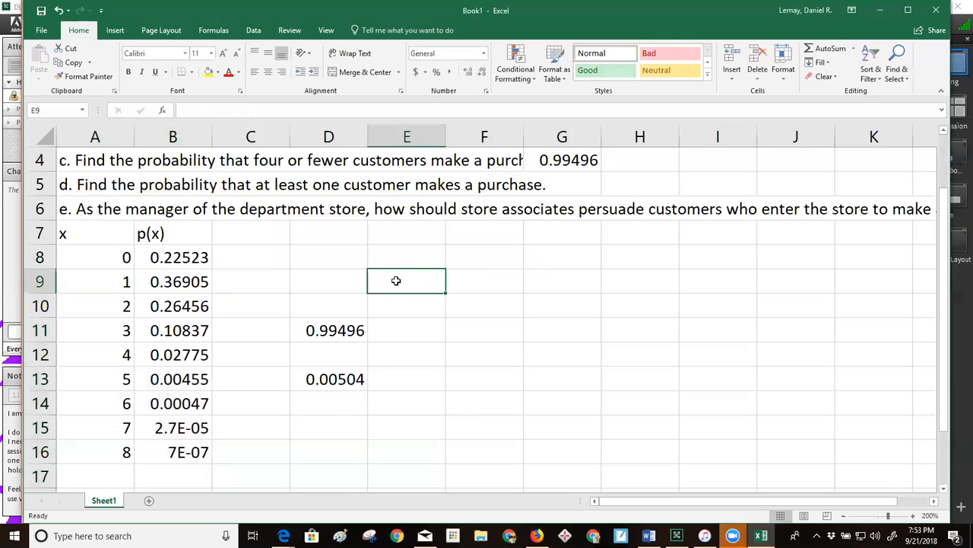
double_click(396, 281)
text(=)
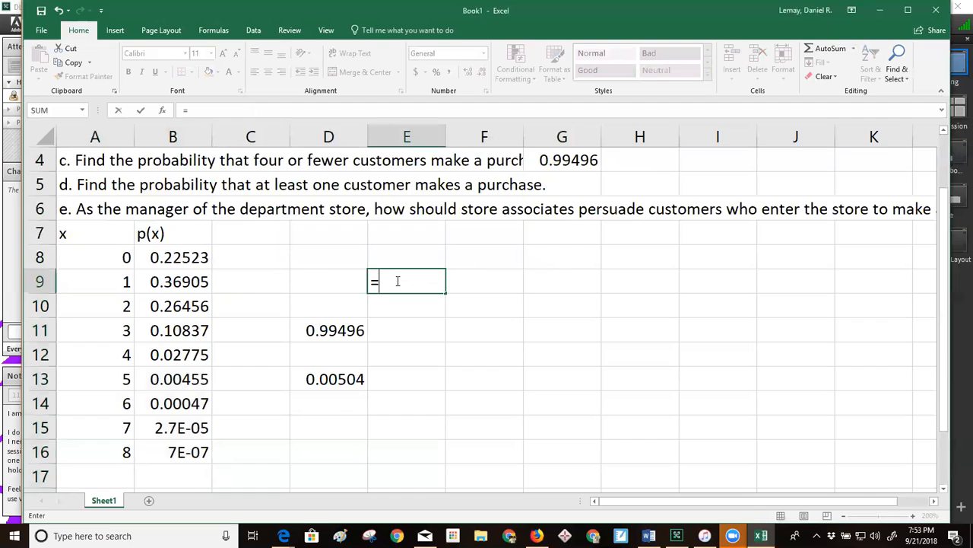
text(1-)
click(170, 258)
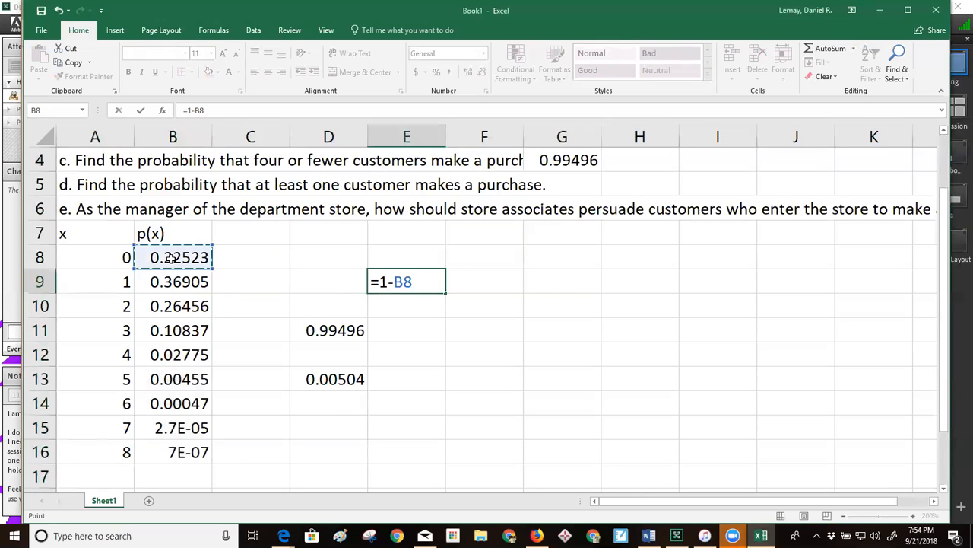
key(Return)
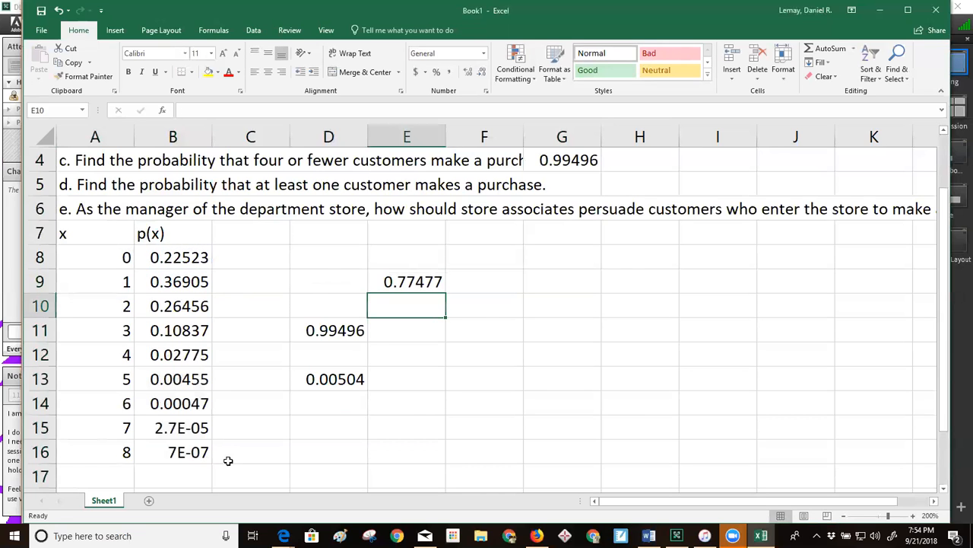
Cross-check question d by summing the probabilities for 1 to 8 customers, B9:B16, in F11
click(472, 327)
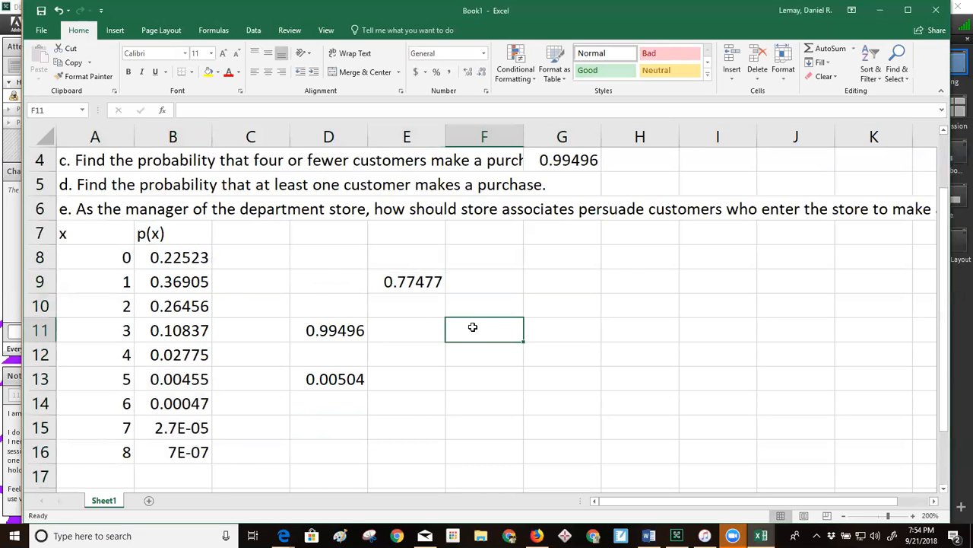
text(=sum()
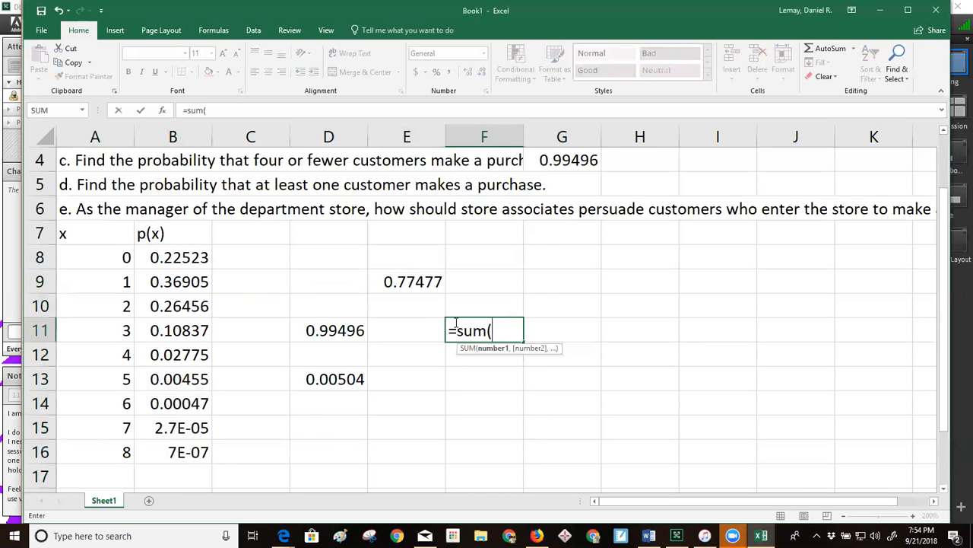
drag(166, 283, 169, 455)
key(Return)
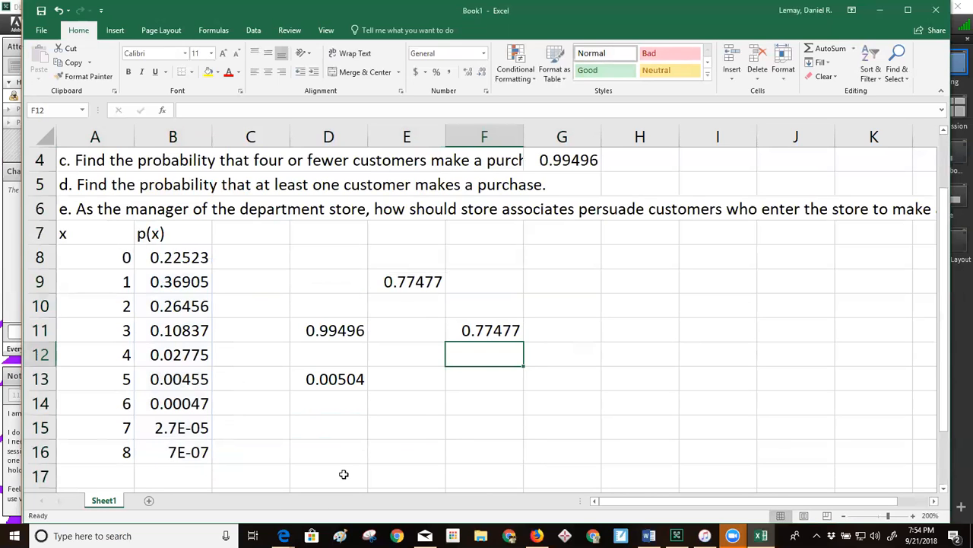
Review the complement formula in E9 against the questions and read question e in A6
click(395, 283)
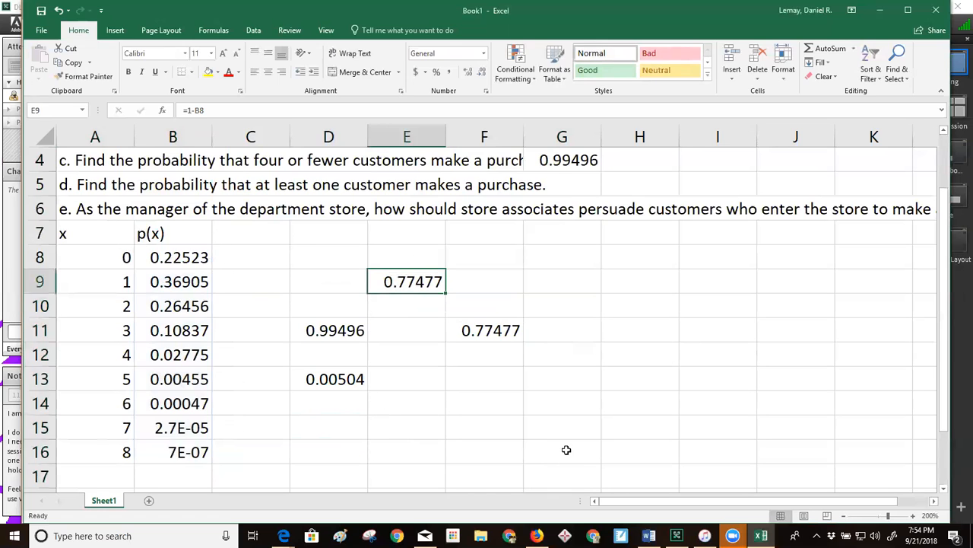
drag(666, 505, 646, 505)
scroll(497, 402, up, 1)
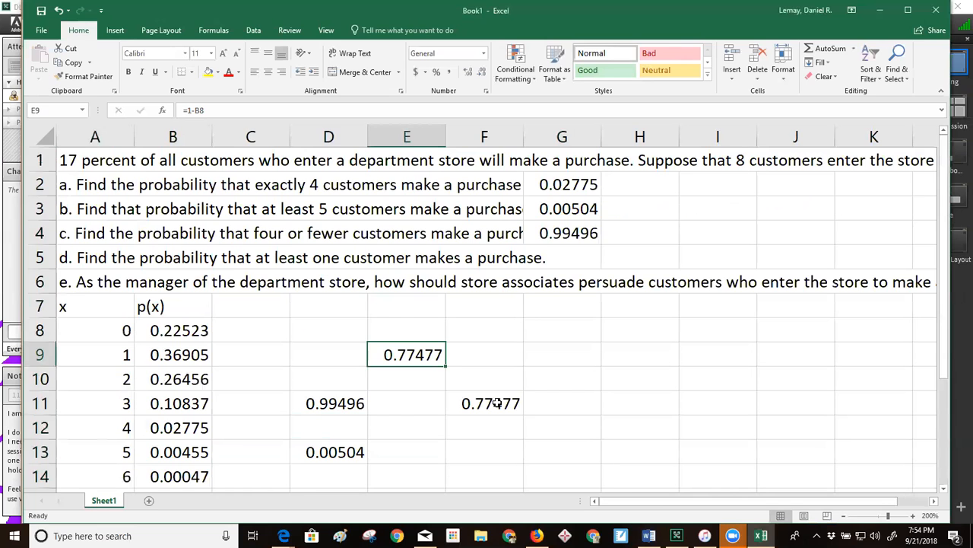
scroll(498, 403, down, 1)
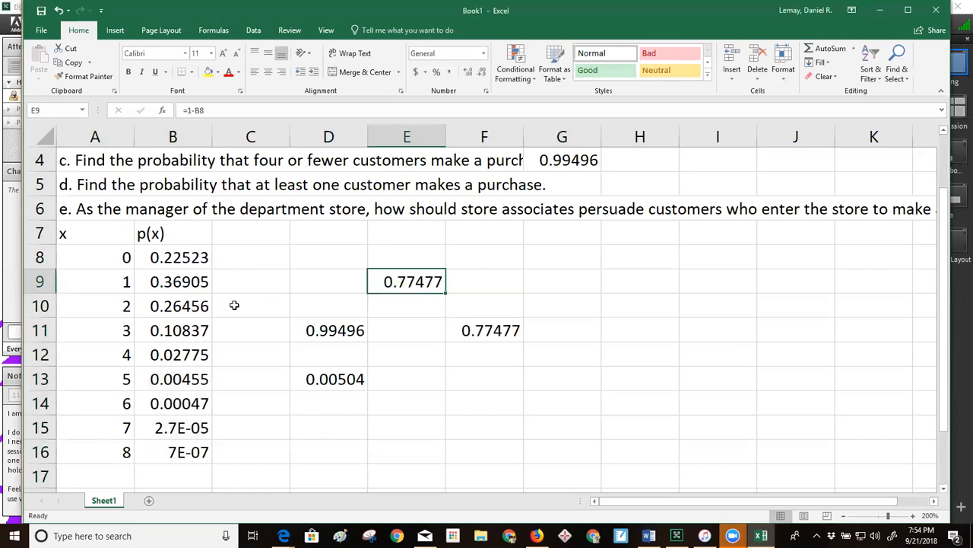
click(108, 207)
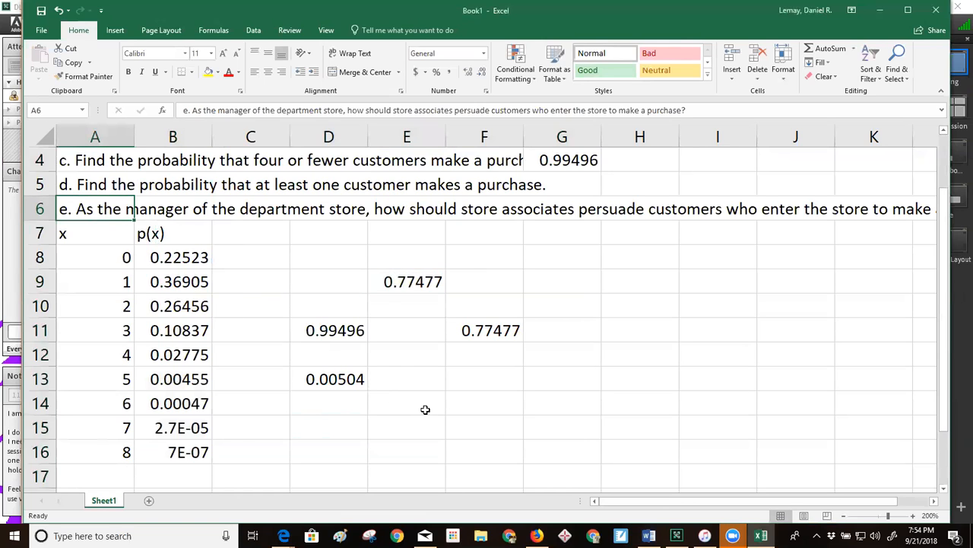